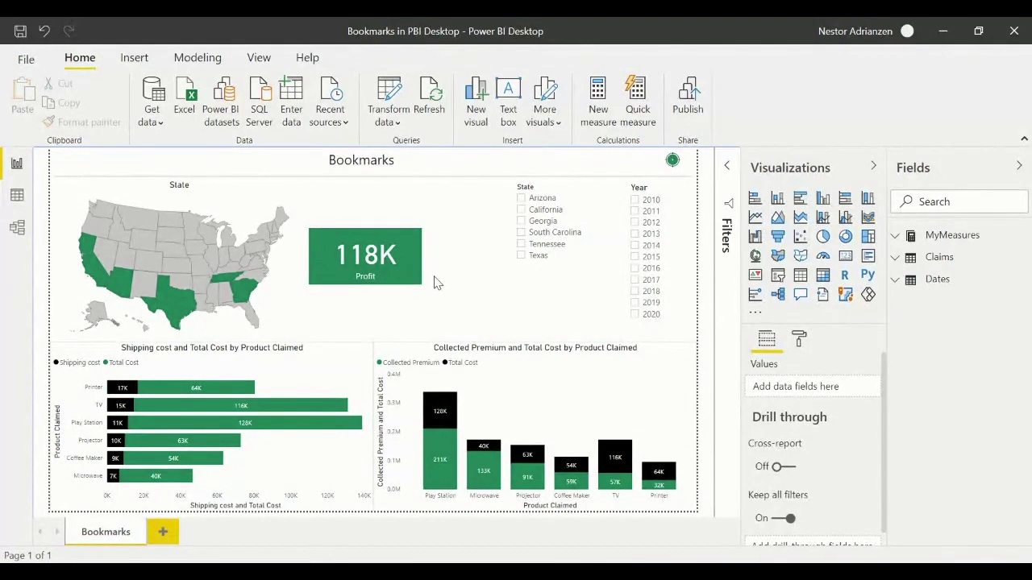
Open the Bookmarks pane from the View ribbon beside the report.
click(260, 58)
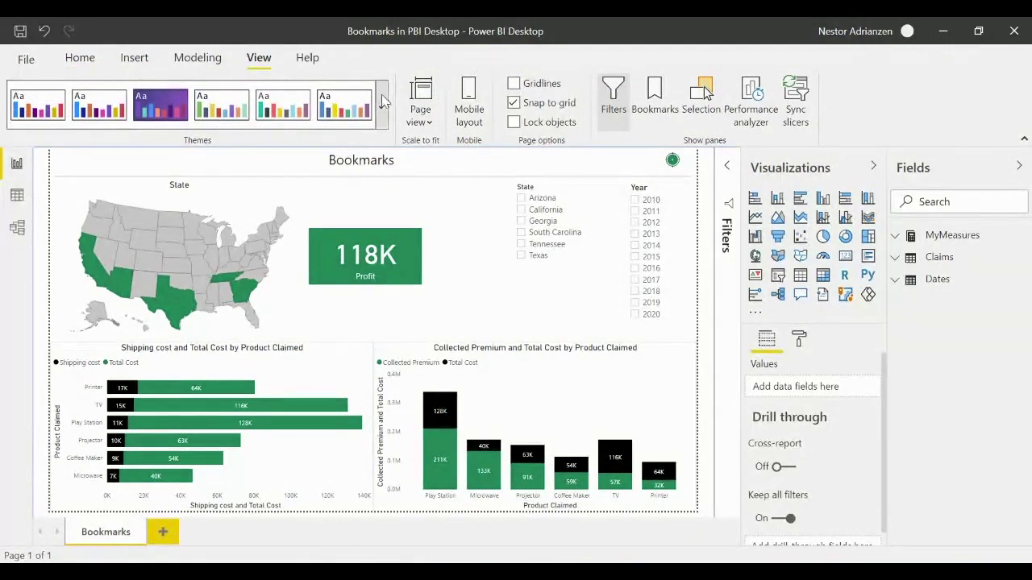
click(654, 95)
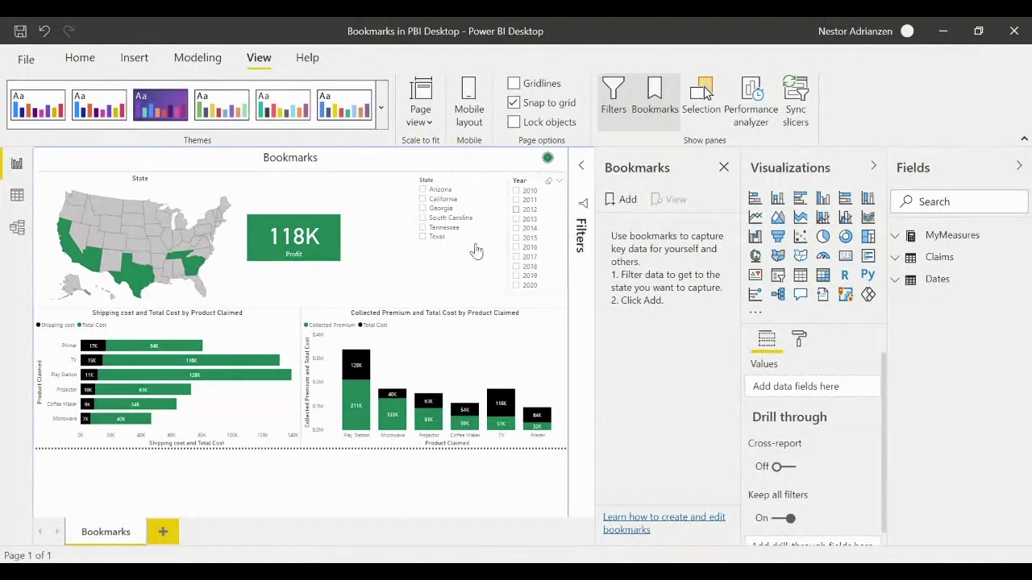
Add a bookmark of the unfiltered report view and rename it 'Overview'.
click(630, 208)
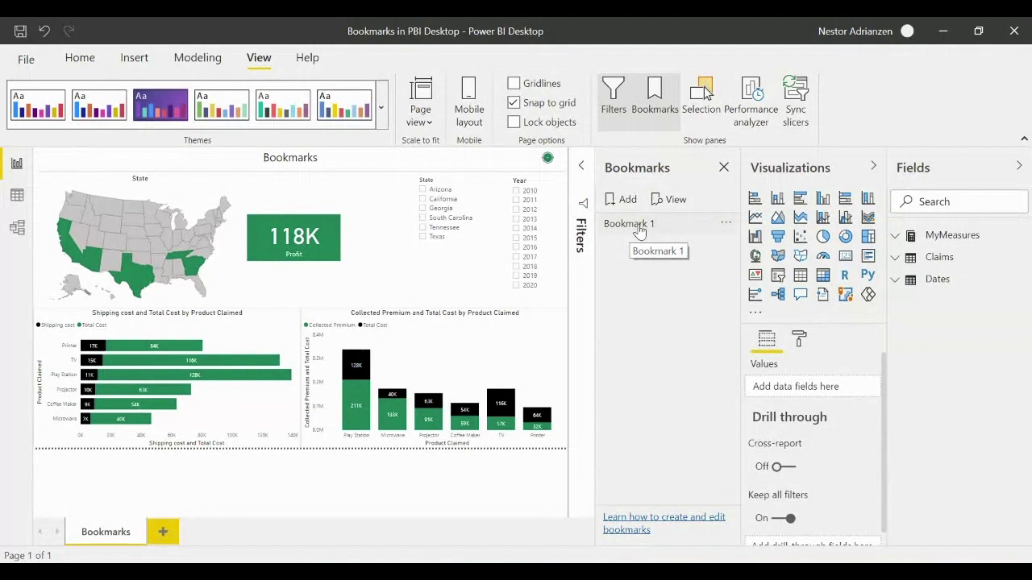
double_click(639, 230)
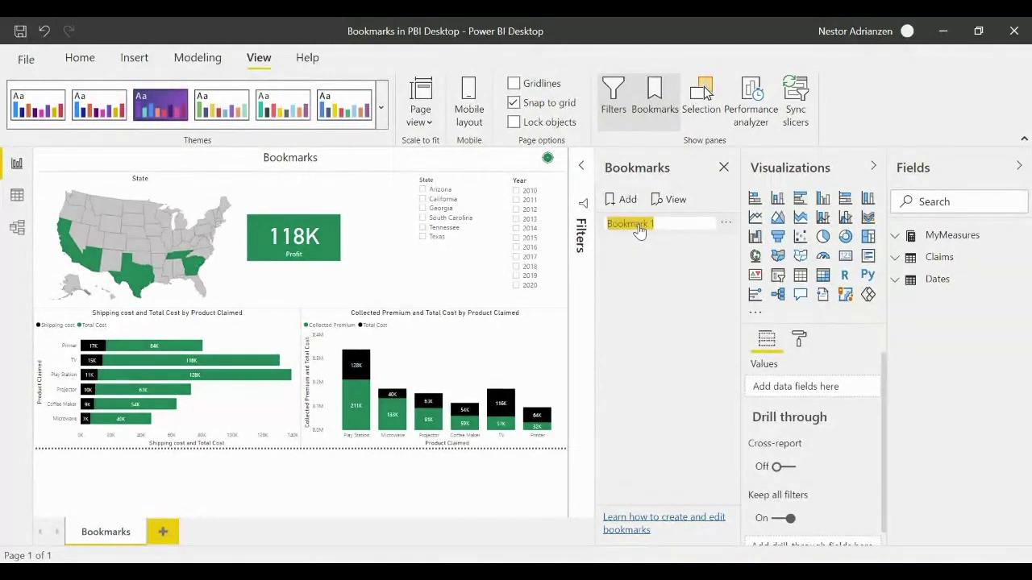
text(Cverview)
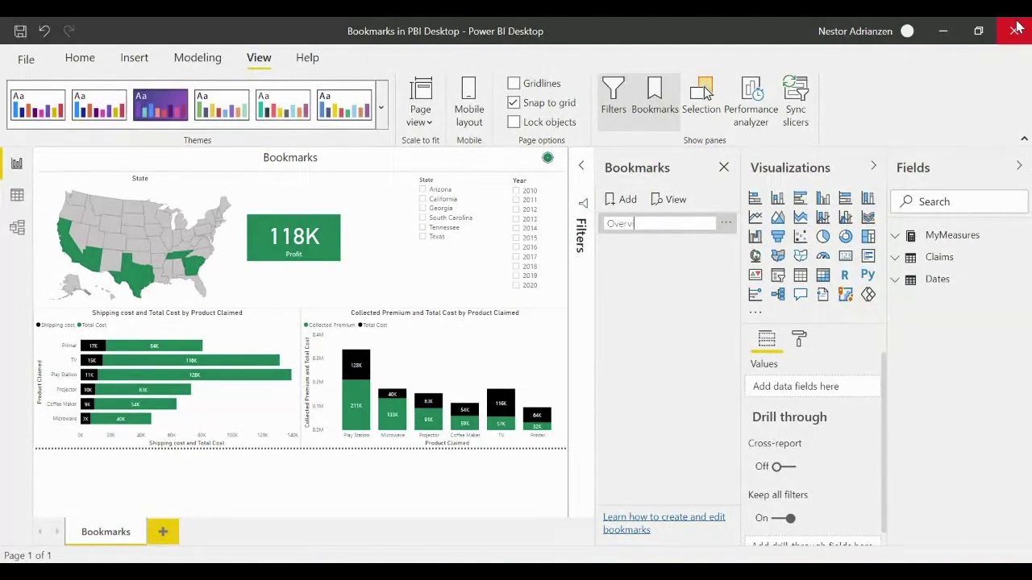
key(Return)
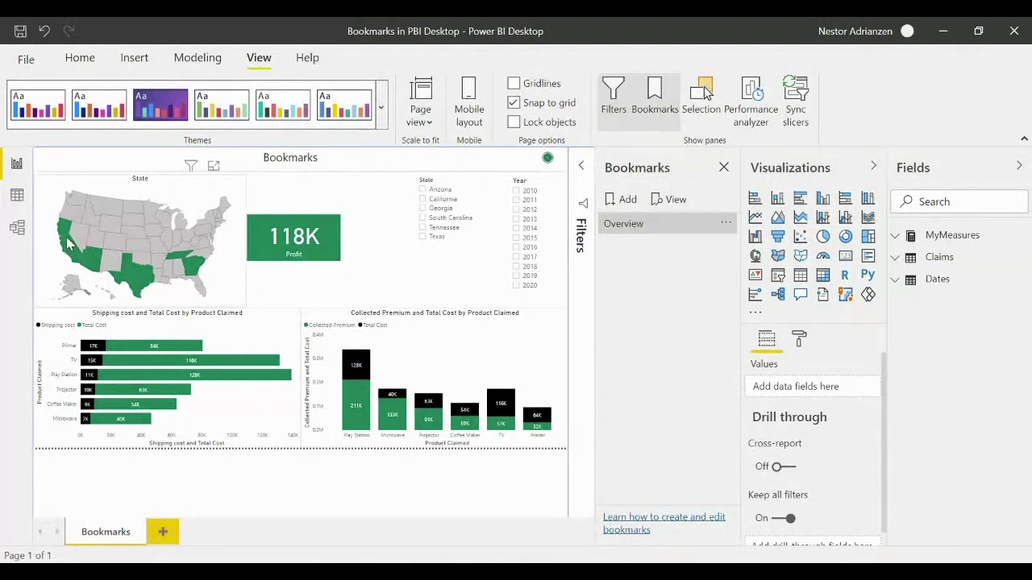
mouse_move(68, 240)
mouse_move(197, 257)
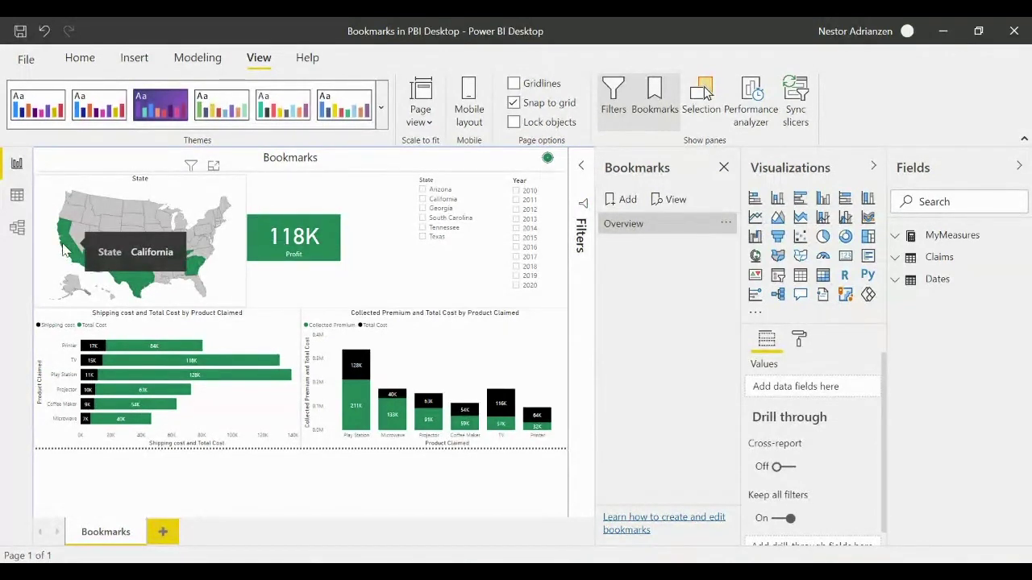
mouse_move(94, 260)
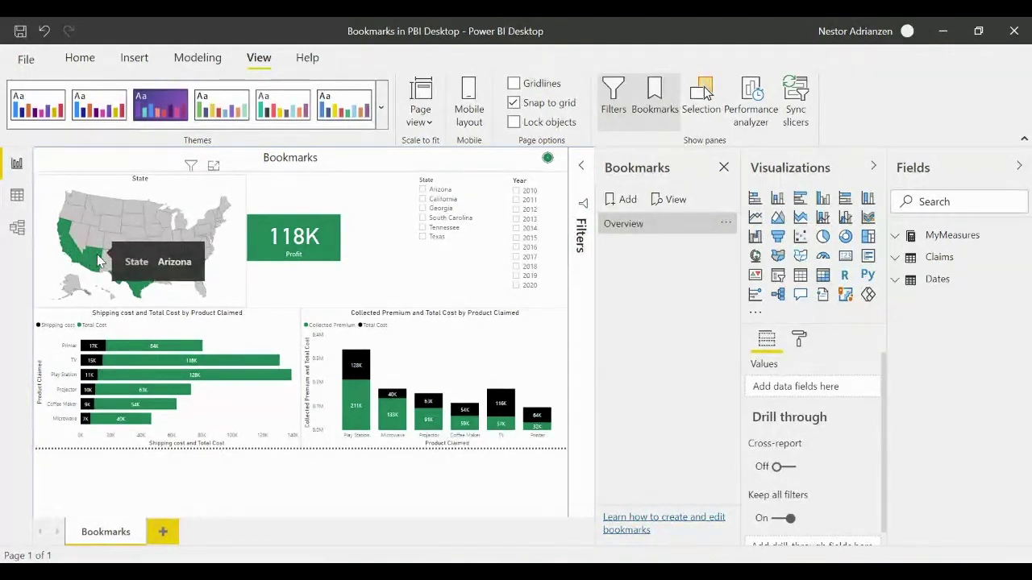
mouse_move(168, 273)
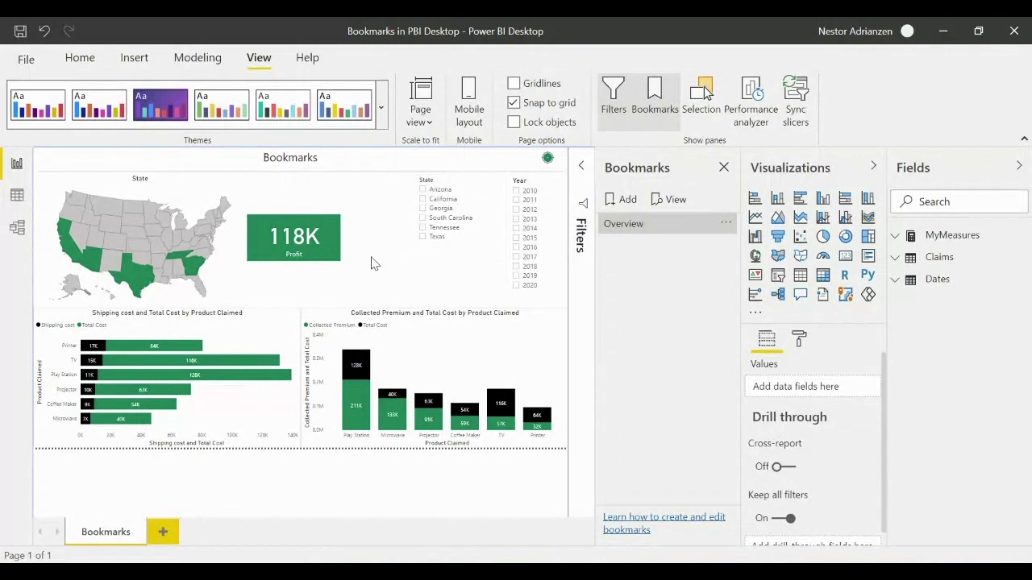
Select Arizona and California in the State slicer and bookmark the view as 'West Total'.
click(421, 190)
ctrl+click(422, 199)
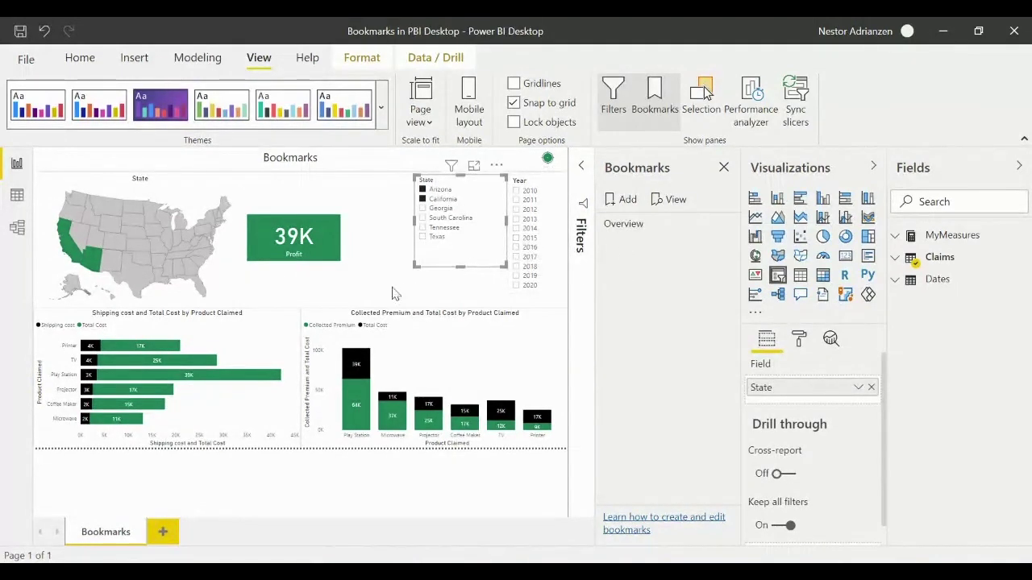
click(627, 202)
double_click(652, 245)
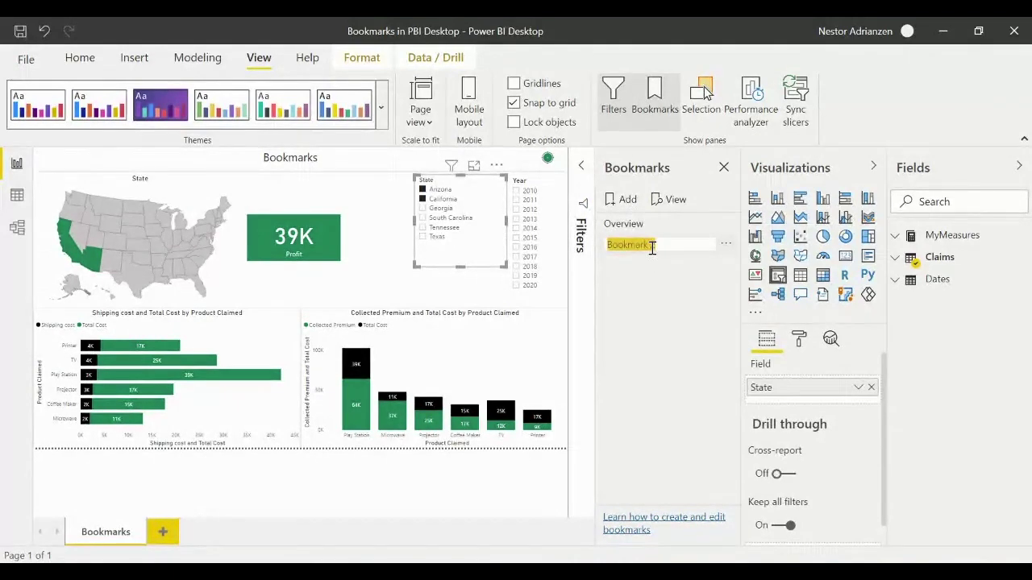
text(West Total)
key(Return)
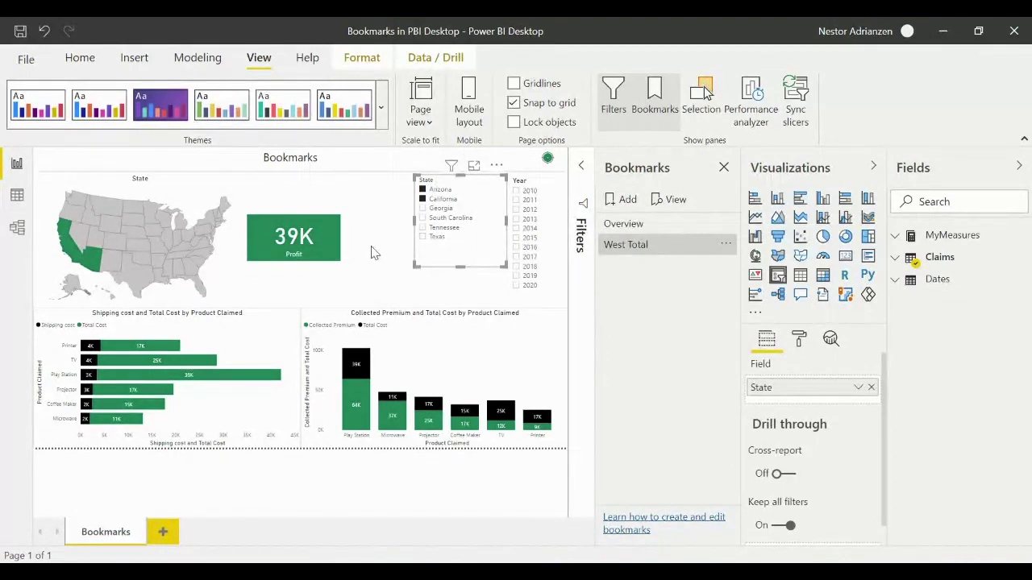
Select years 2016–2020 in the Year slicer and bookmark the view as 'West Last 5 Years'.
click(517, 248)
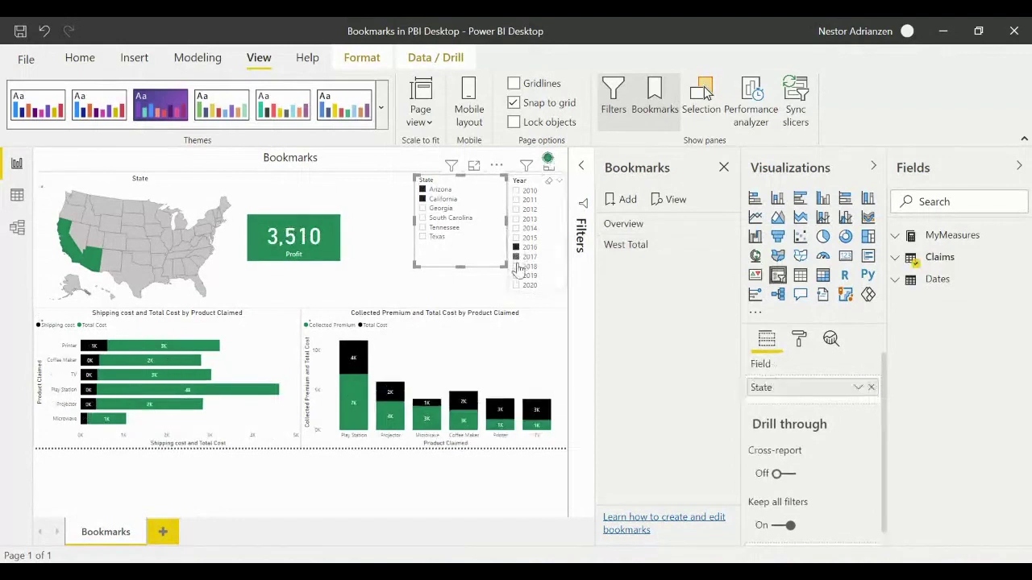
ctrl+click(516, 256)
shift+click(517, 275)
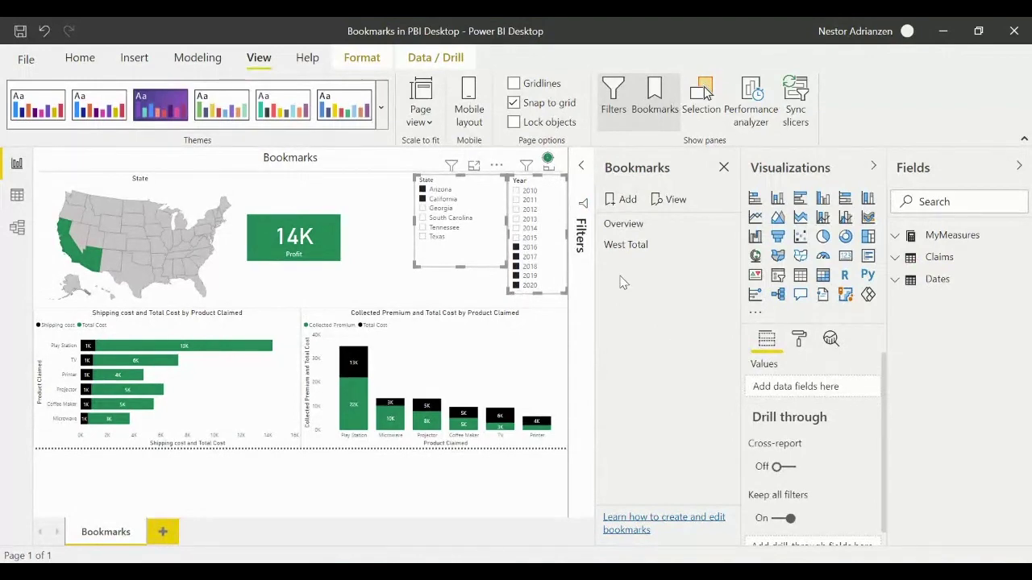
click(630, 208)
text(West Last 5 Year)
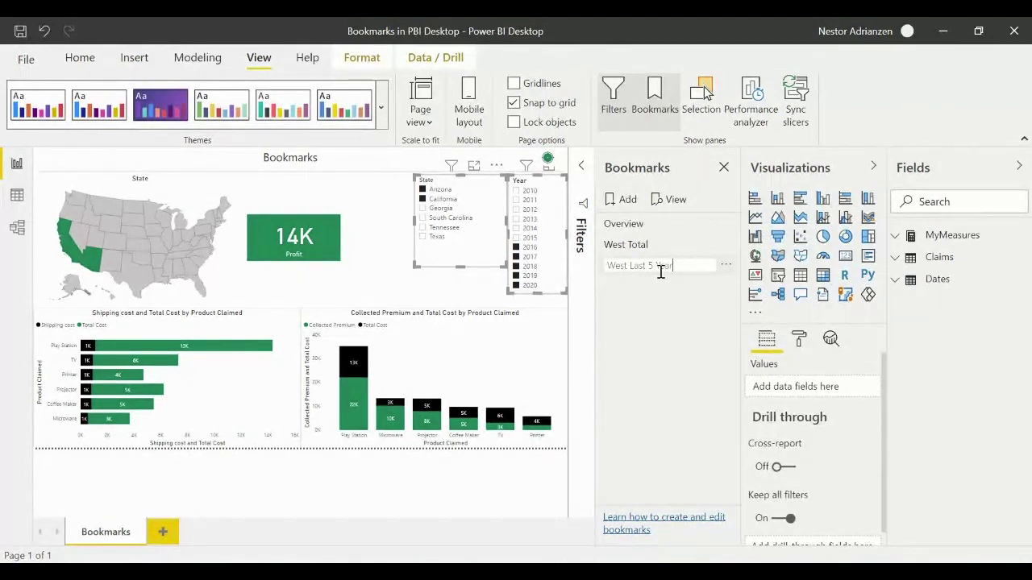
text(s)
key(Return)
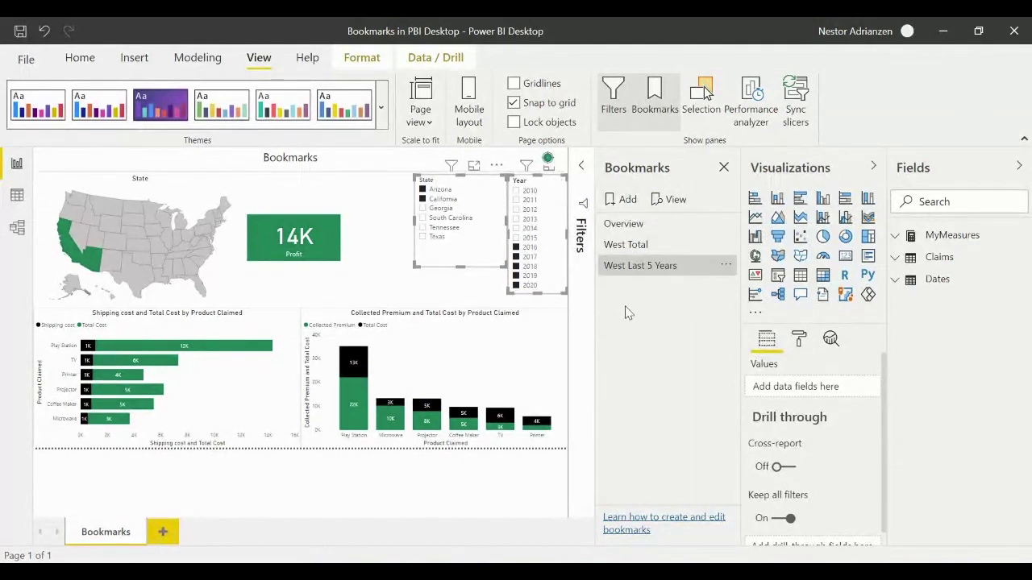
click(379, 286)
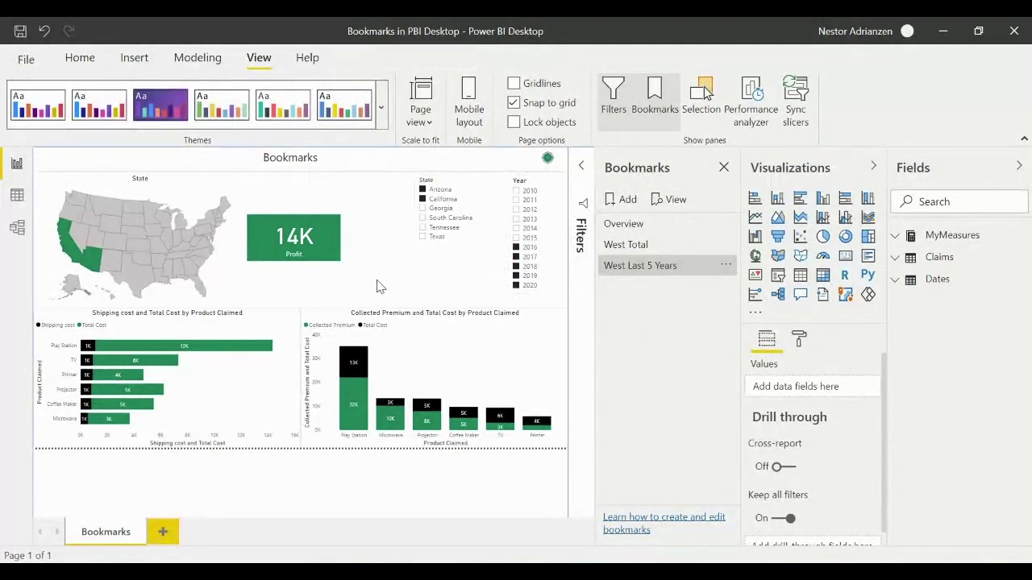
Reset the State slicer to Georgia, South Carolina and Tennessee, and clear the Year slicer.
click(473, 201)
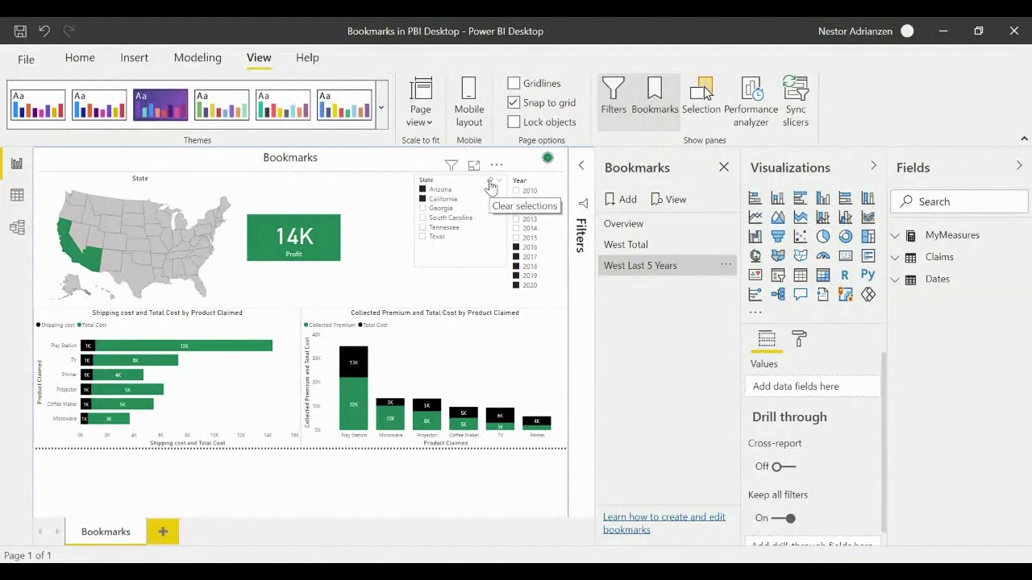
click(489, 184)
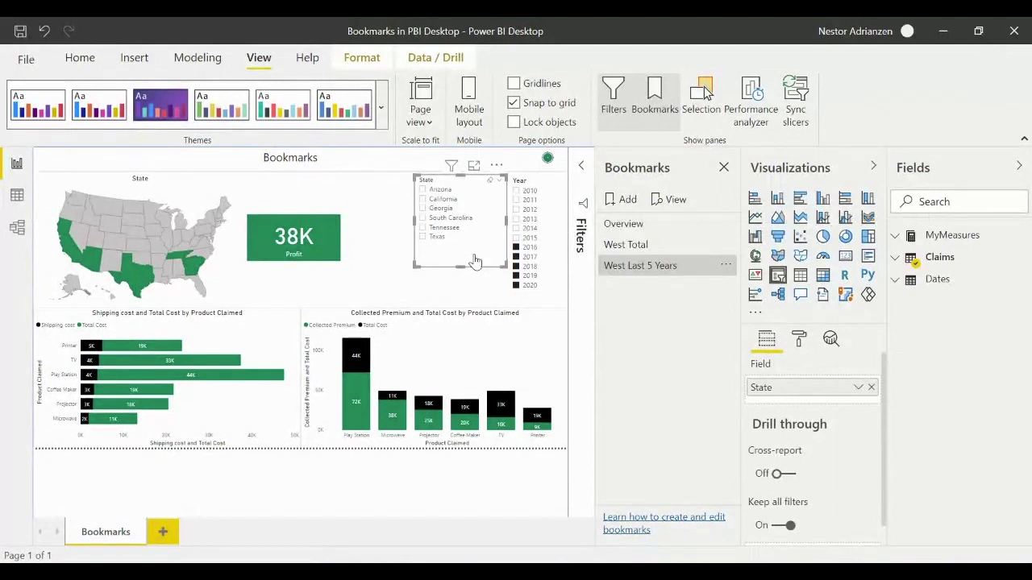
click(424, 209)
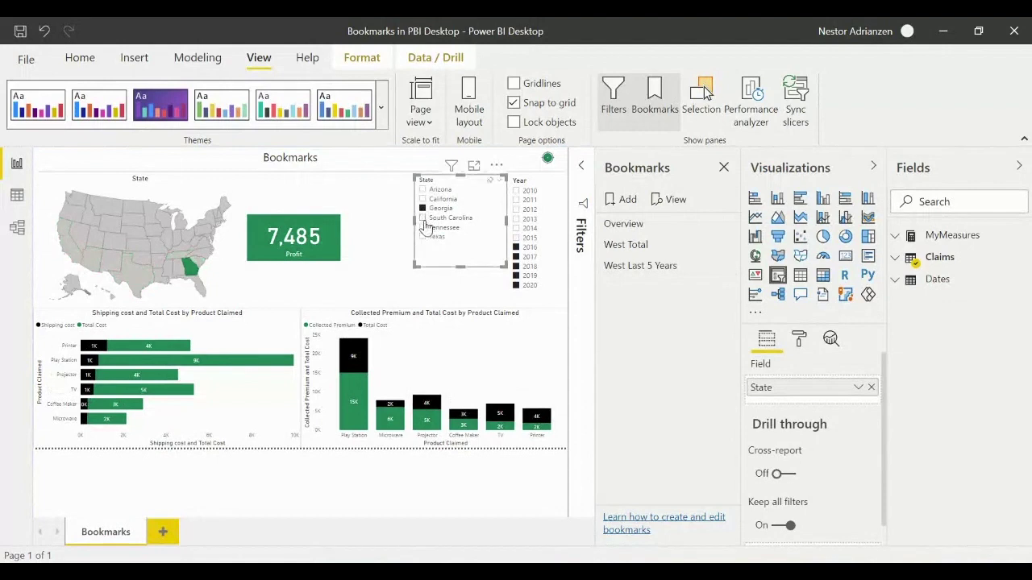
click(423, 218)
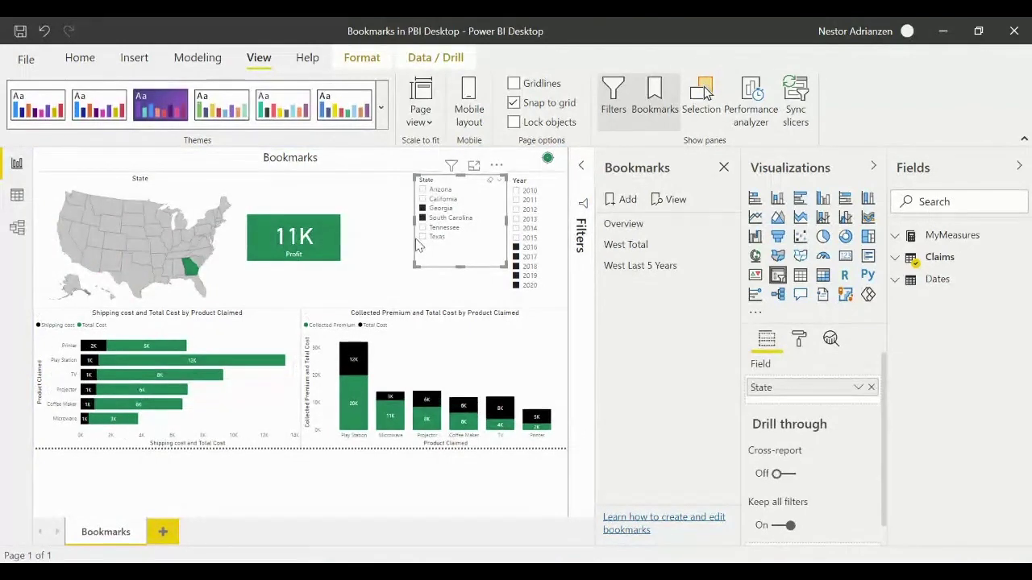
click(423, 228)
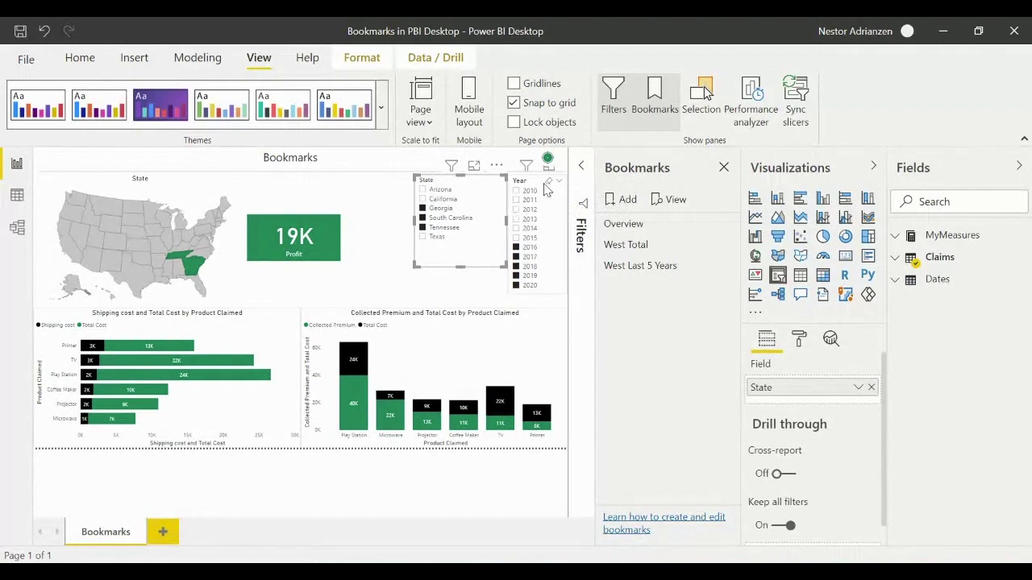
click(550, 182)
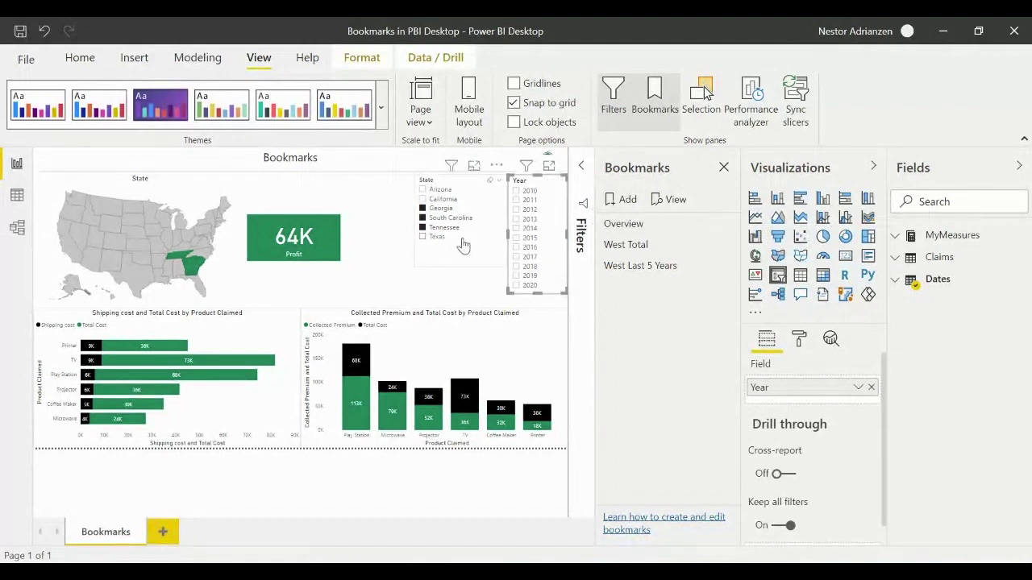
Add a bookmark of this view named 'Southeast Total'.
click(627, 201)
double_click(628, 286)
text(Sou)
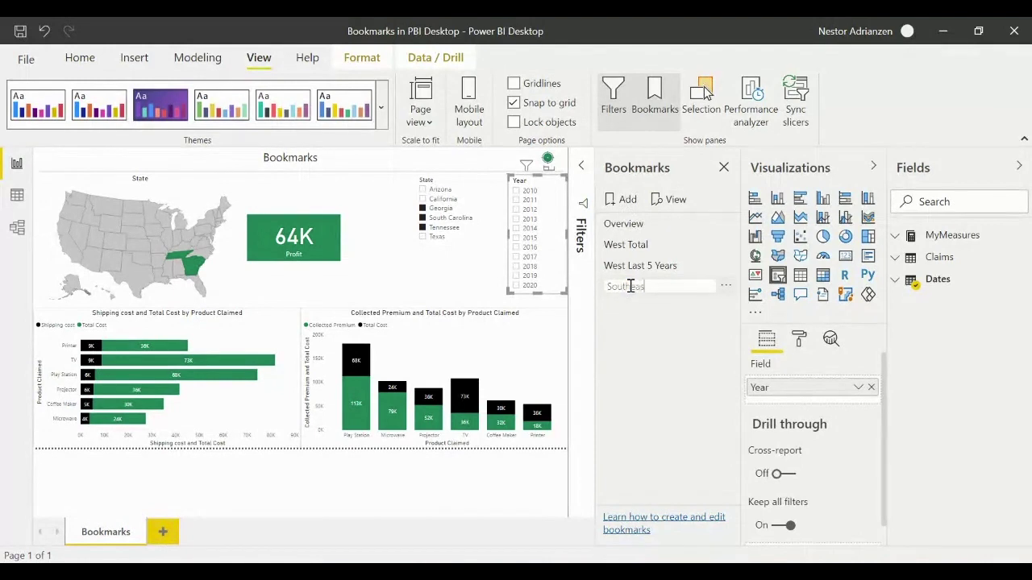
text(theast Total)
key(Return)
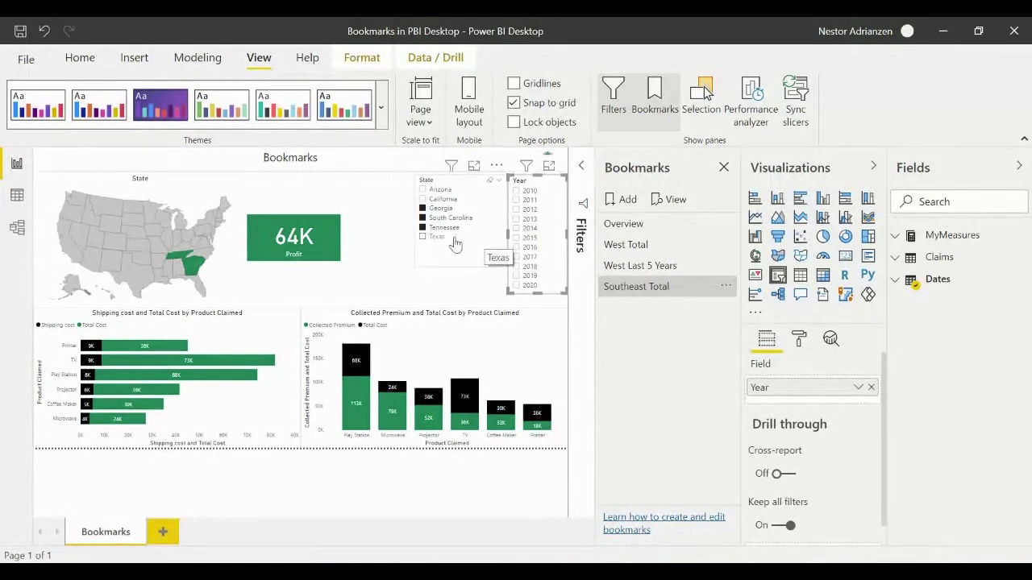
Select years 2016–2020 and bookmark the Southeast view as 'Southeast Last 5 Years'.
click(516, 246)
ctrl+click(516, 256)
ctrl+click(516, 266)
click(516, 287)
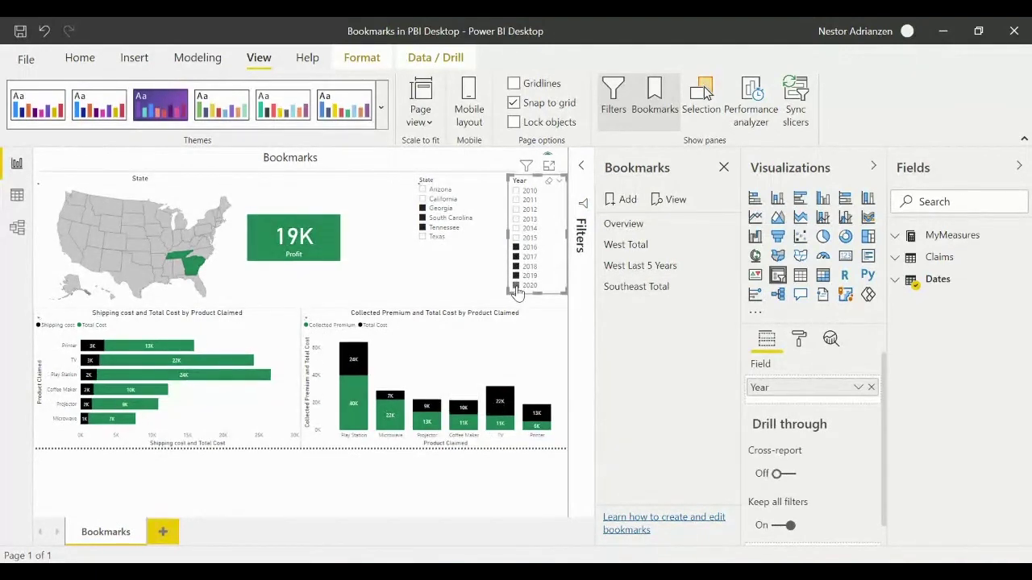
click(627, 202)
double_click(629, 307)
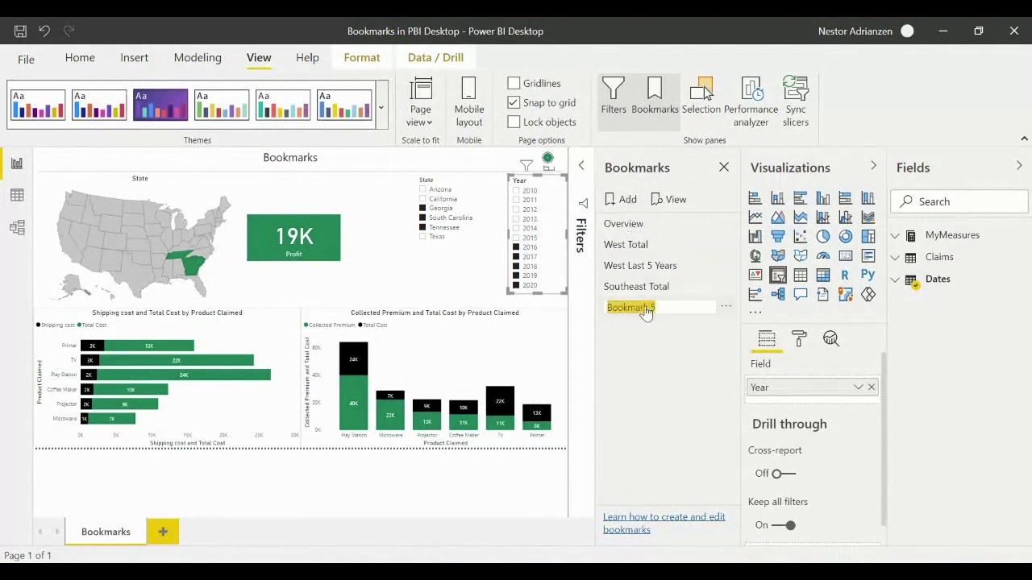
text(Southe)
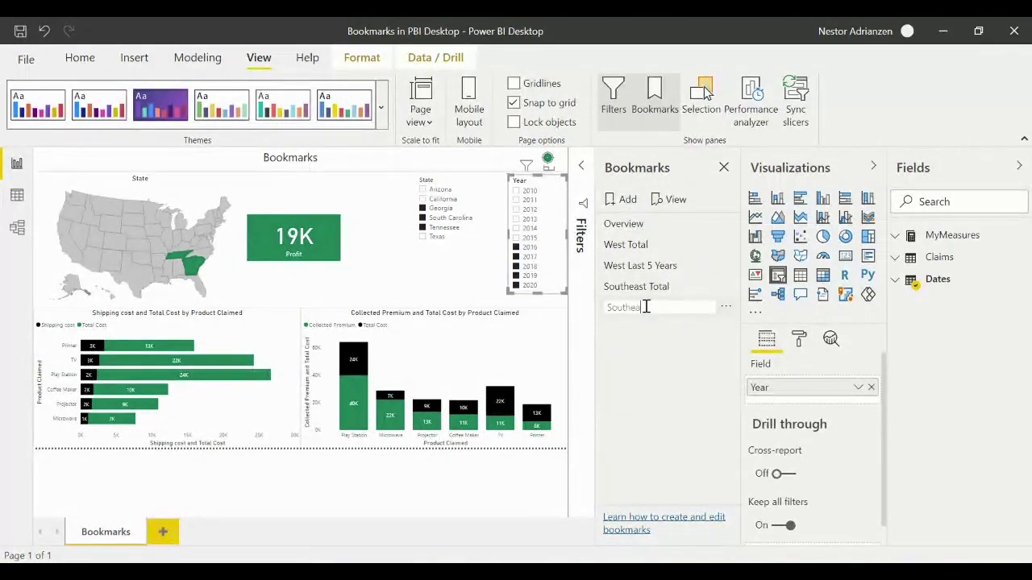
text(ast Last 5 Years)
key(Return)
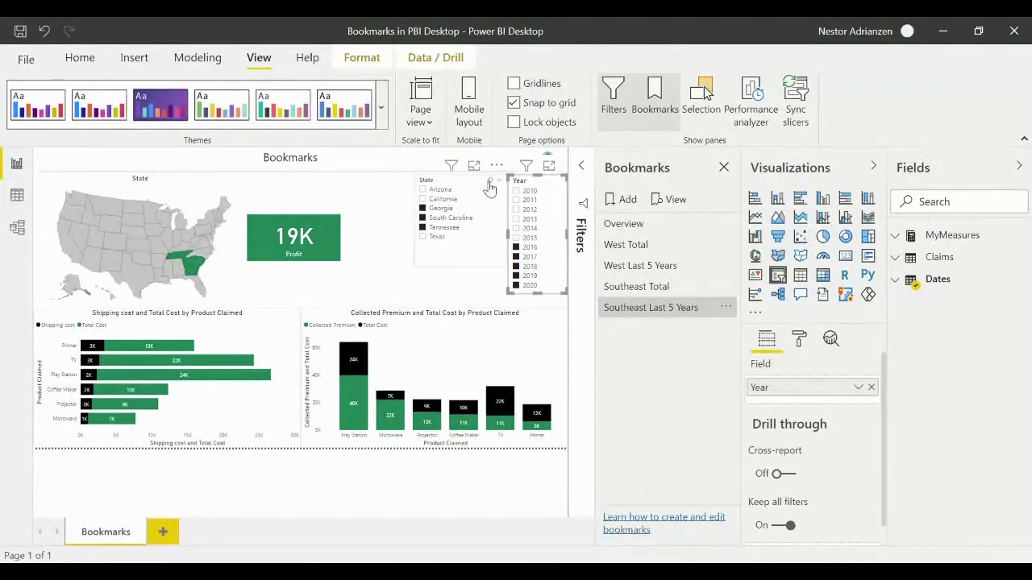
Clear both slicers, select only Texas, and bookmark the view as 'South Total'.
click(489, 184)
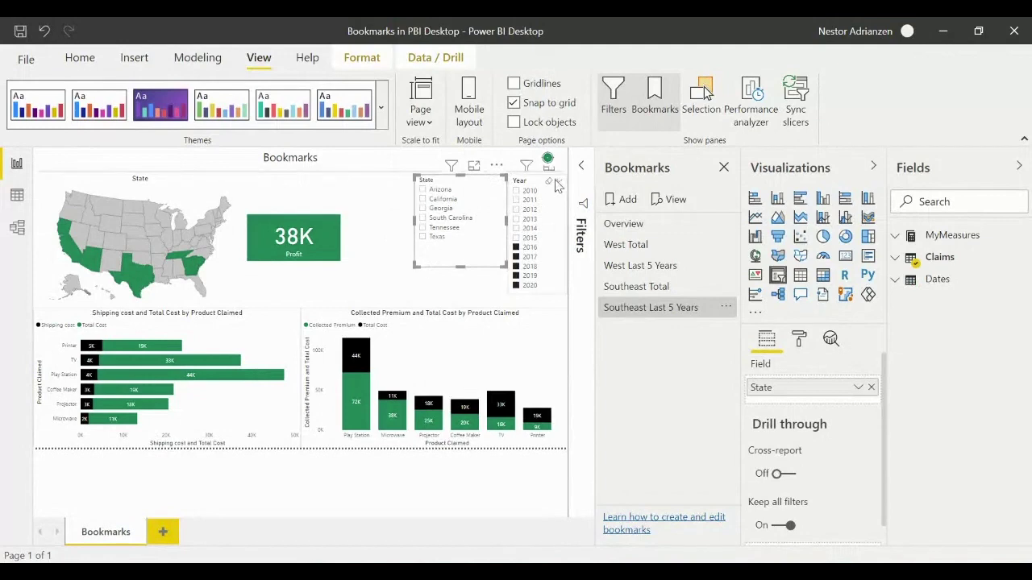
click(555, 183)
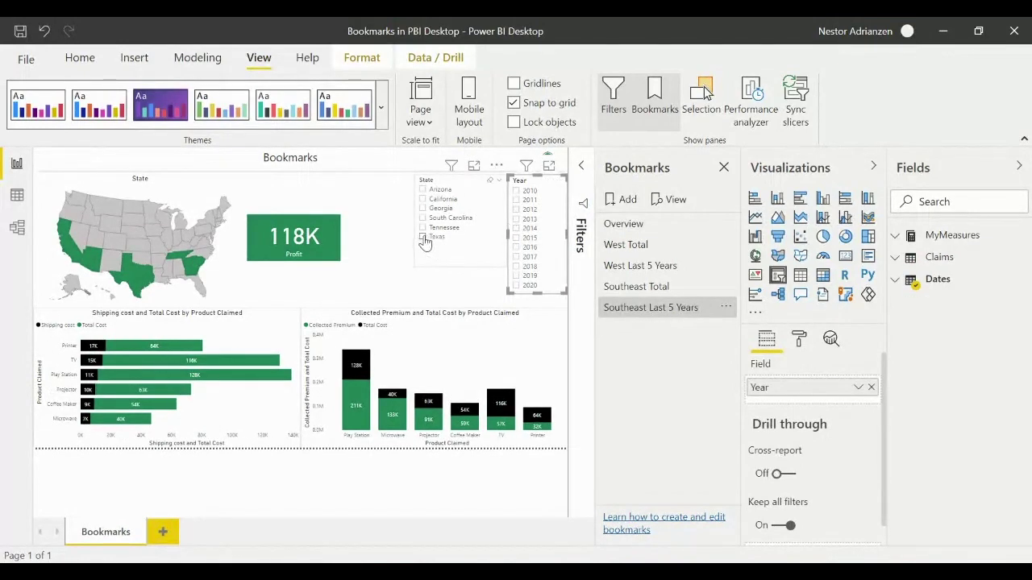
click(422, 240)
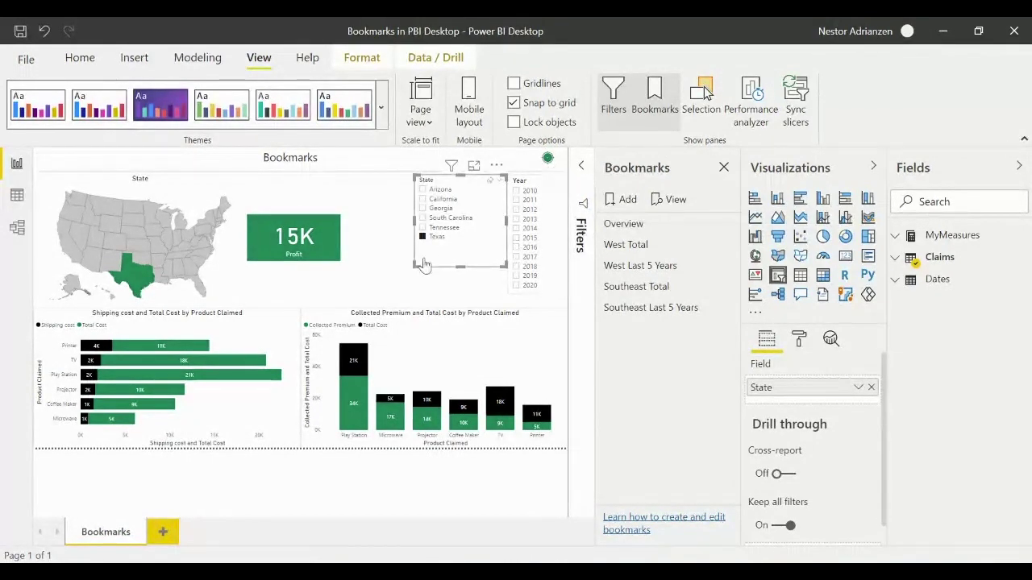
click(621, 202)
double_click(637, 328)
text(South Total)
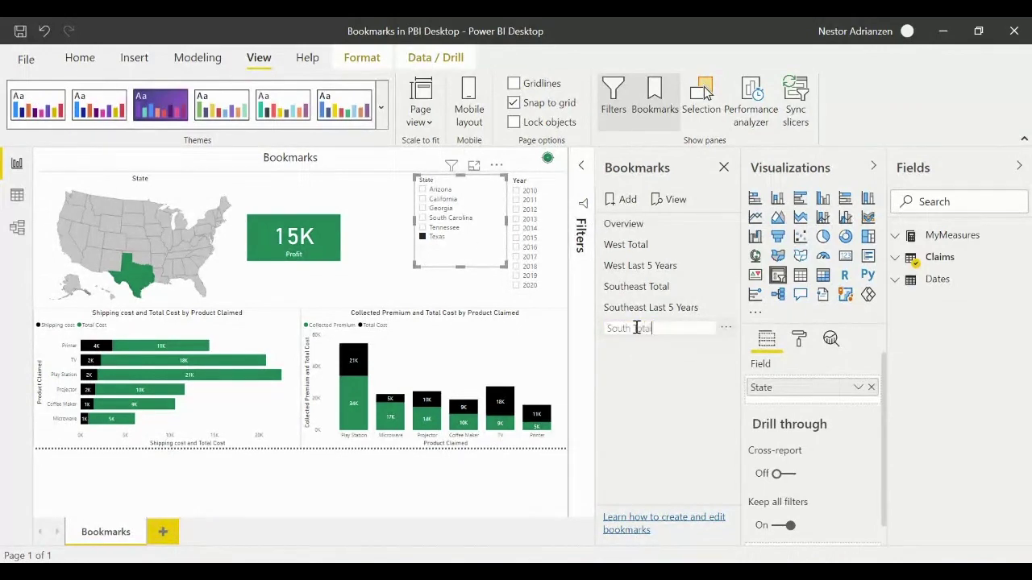
key(Return)
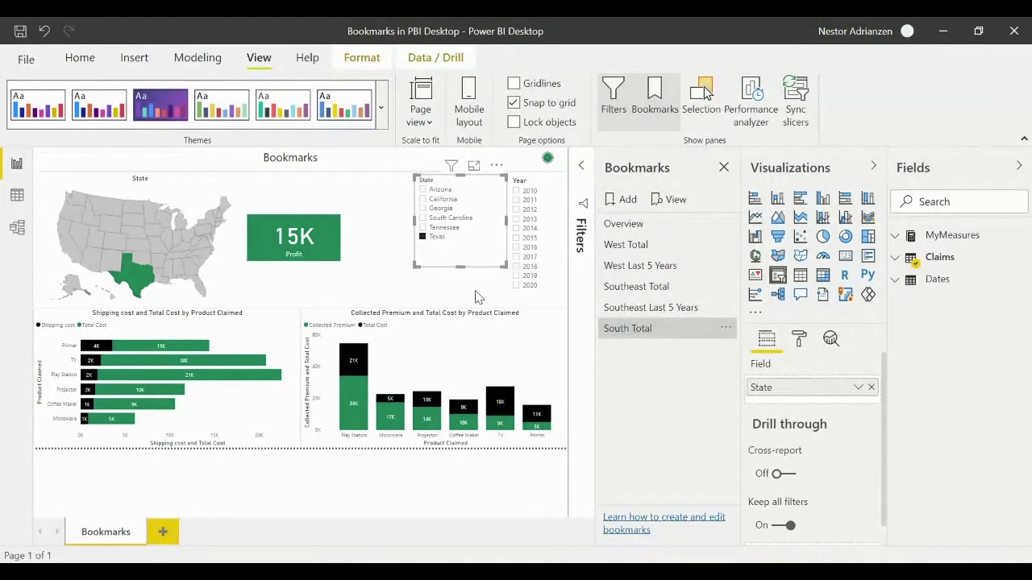
Select years 2016–2020 for Texas and bookmark the view as 'South Last 5 Years'.
click(517, 247)
shift+click(517, 276)
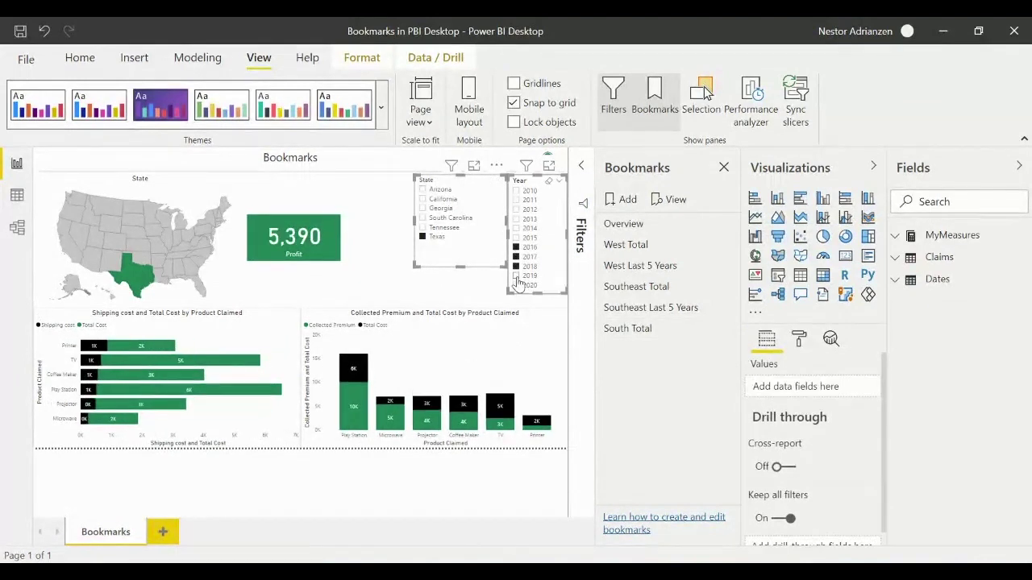
click(518, 295)
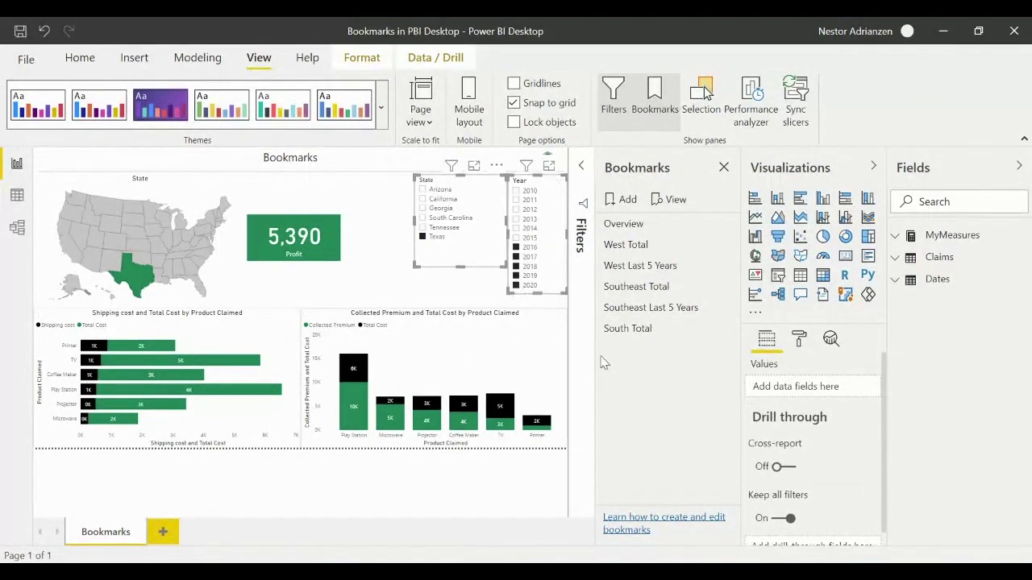
click(622, 200)
double_click(650, 349)
text(South L)
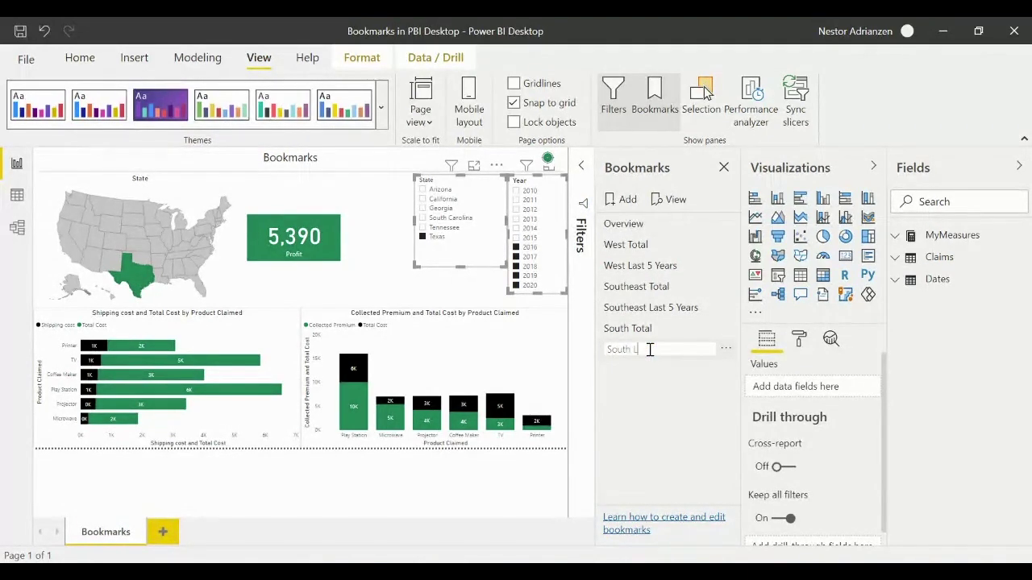
text(ast 5 Years)
key(Return)
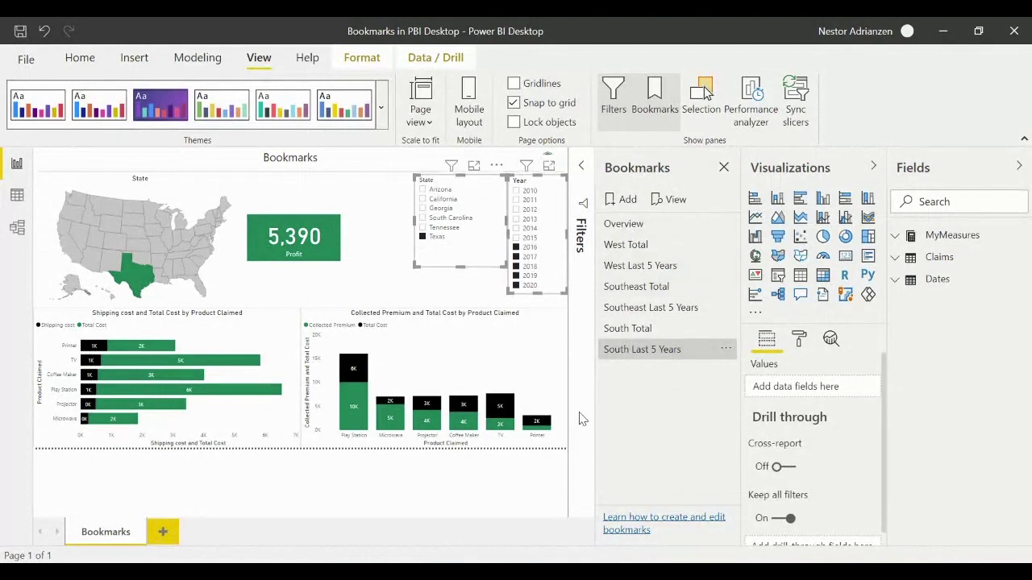
click(436, 291)
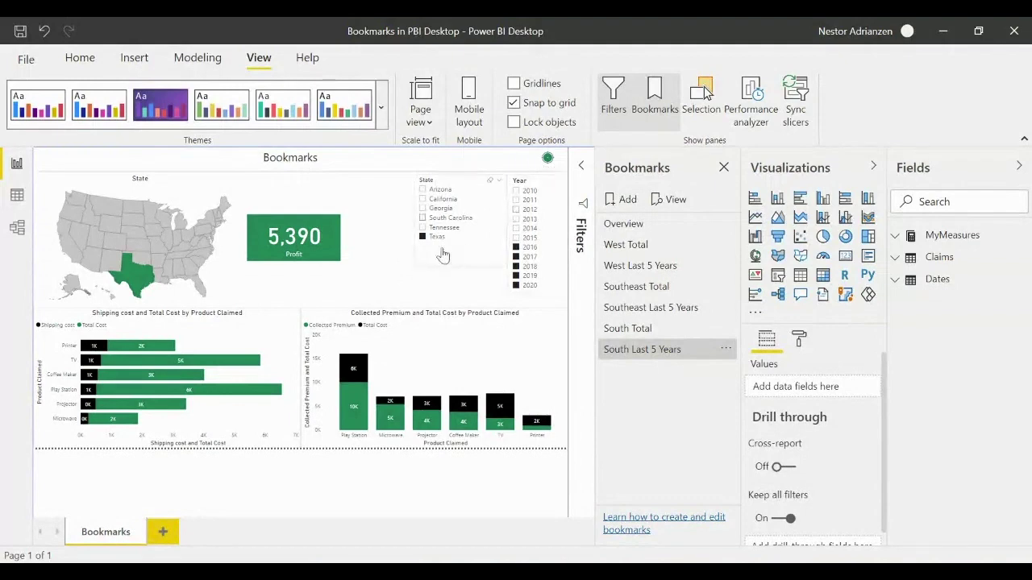
Play the bookmarks as a slideshow through all seven, ending on 'South Last 5 Years', then close the pane.
click(676, 202)
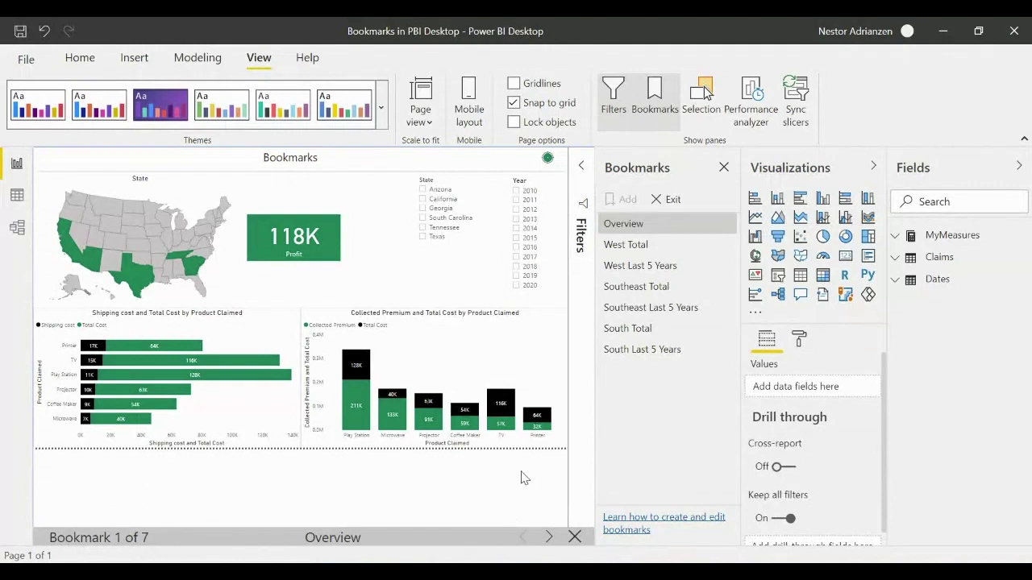
click(549, 538)
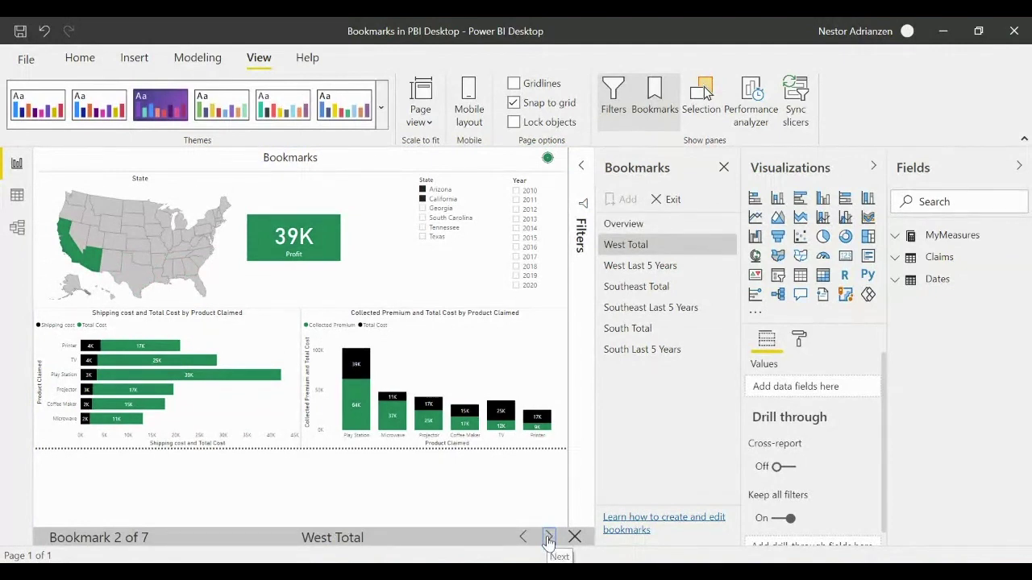
click(549, 537)
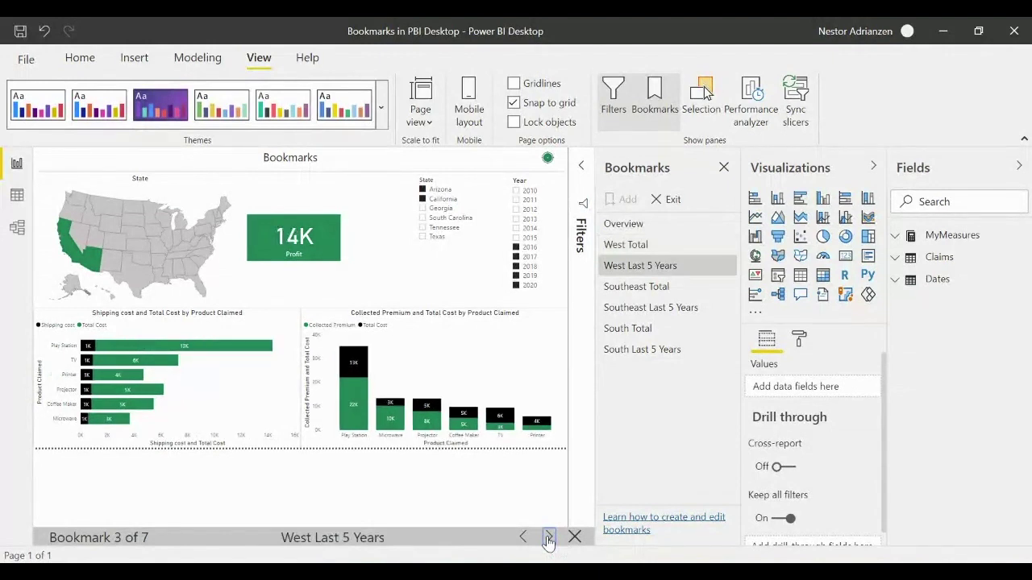
click(549, 538)
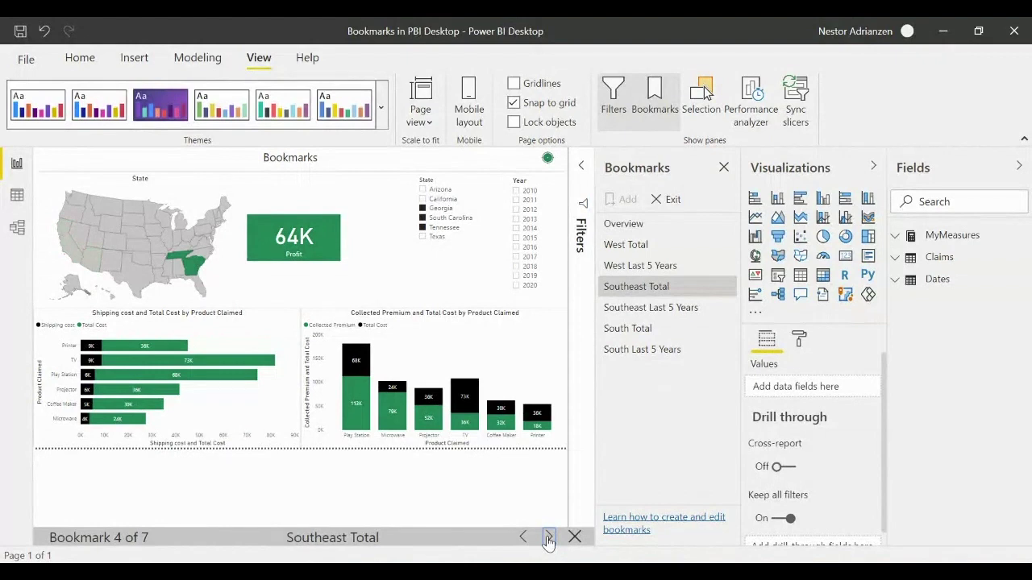
click(548, 538)
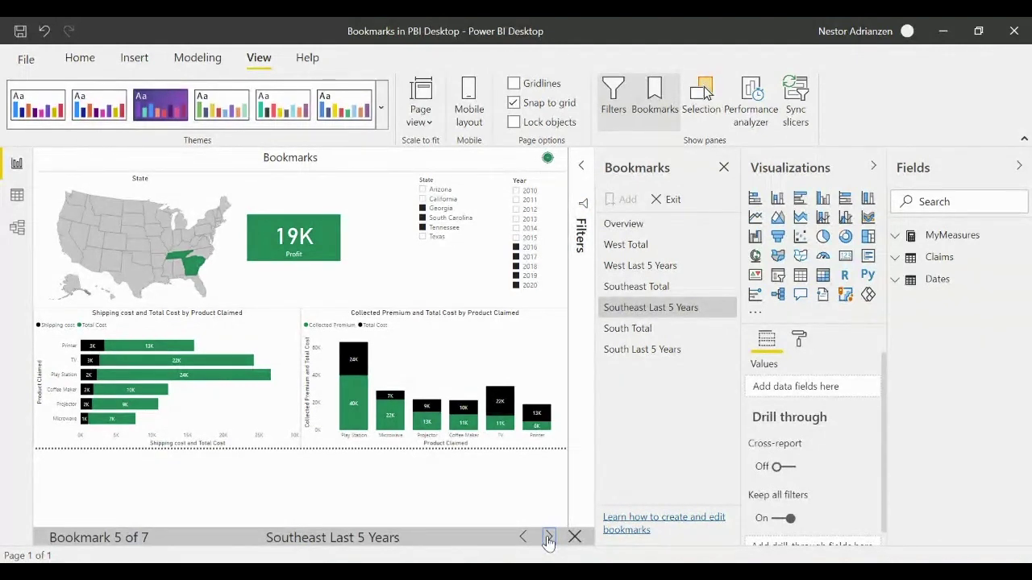
click(548, 538)
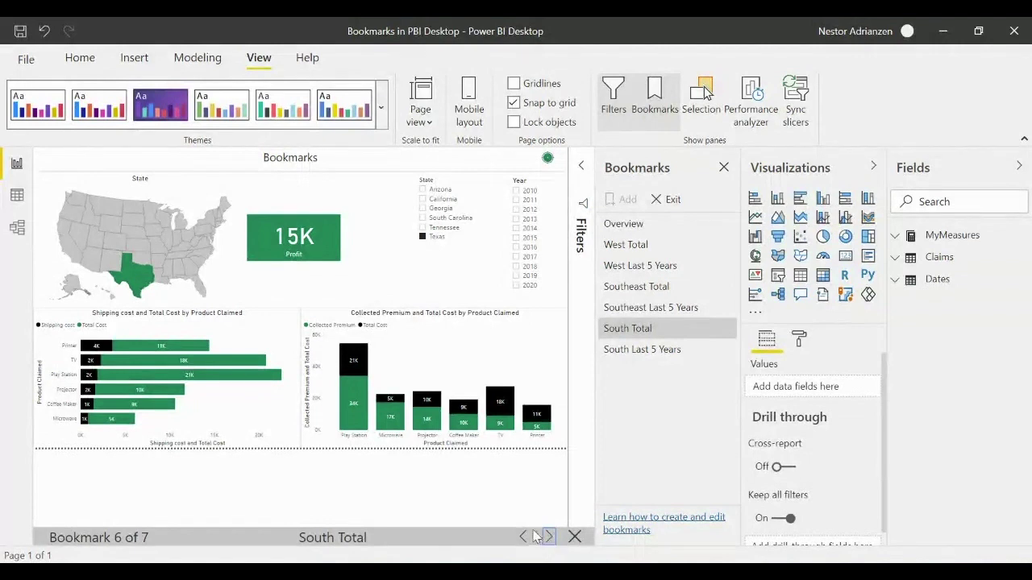
click(546, 536)
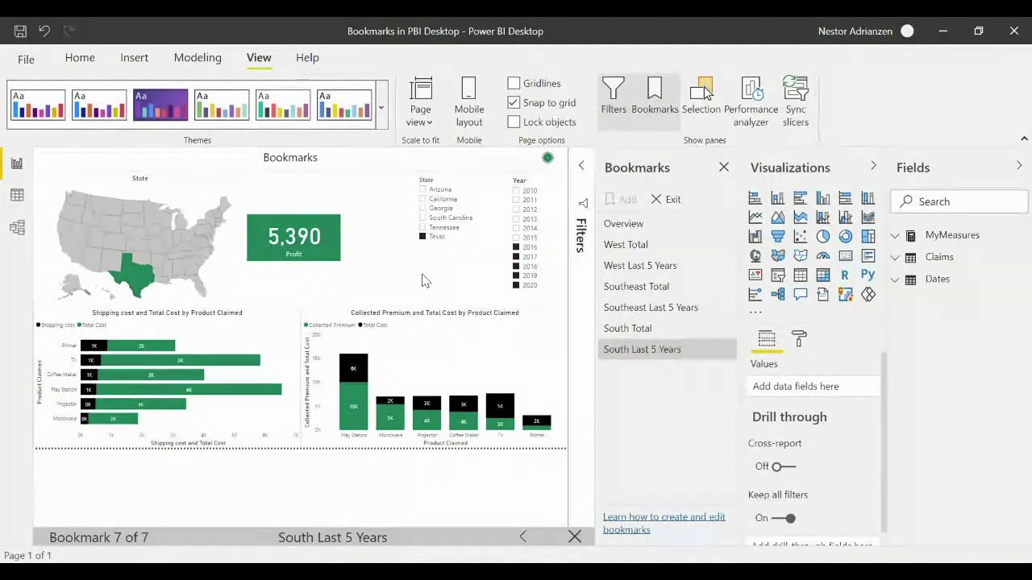
click(724, 168)
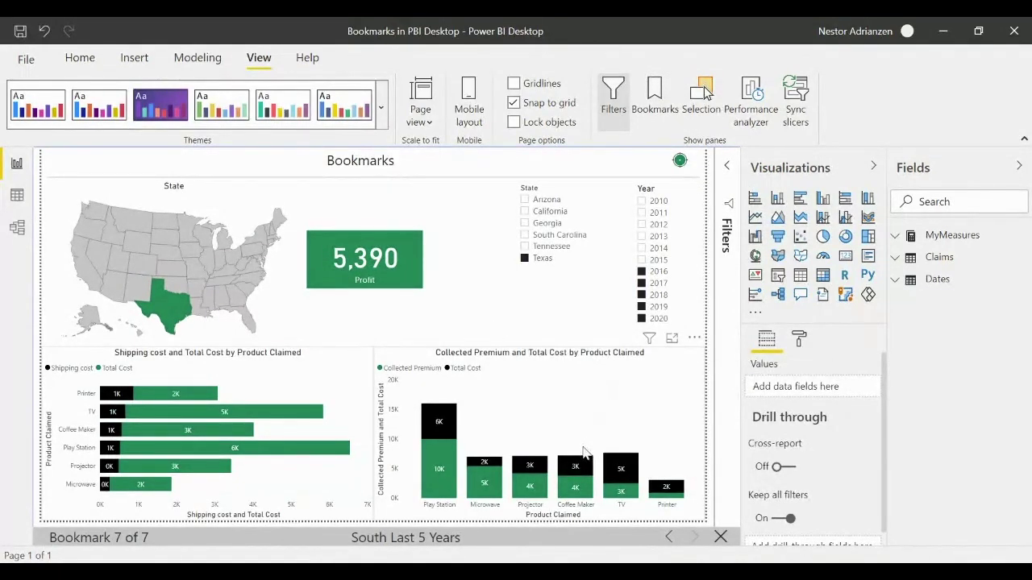
Exit the slideshow and show both the Bookmarks and Selection panes.
click(721, 537)
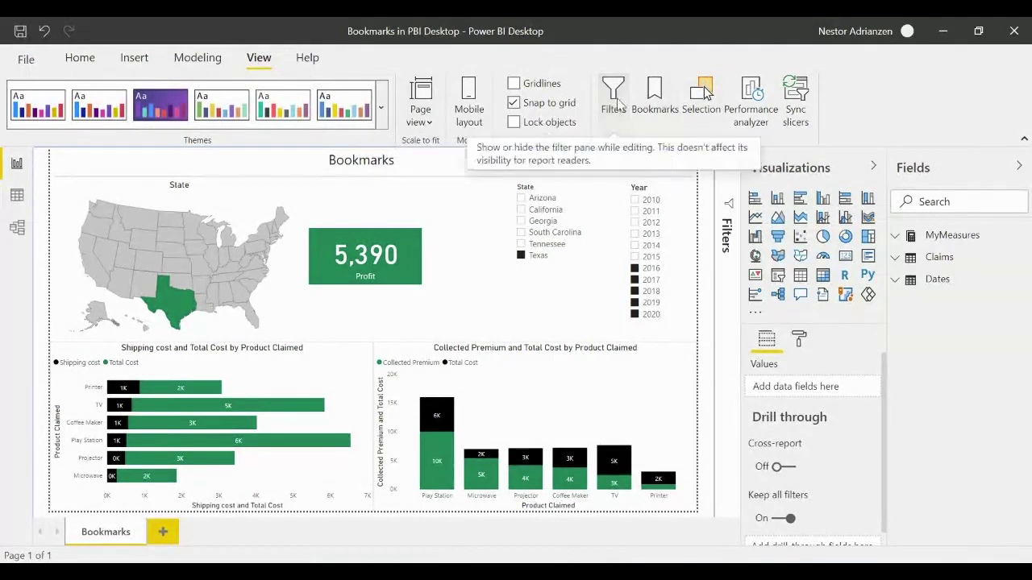
click(654, 100)
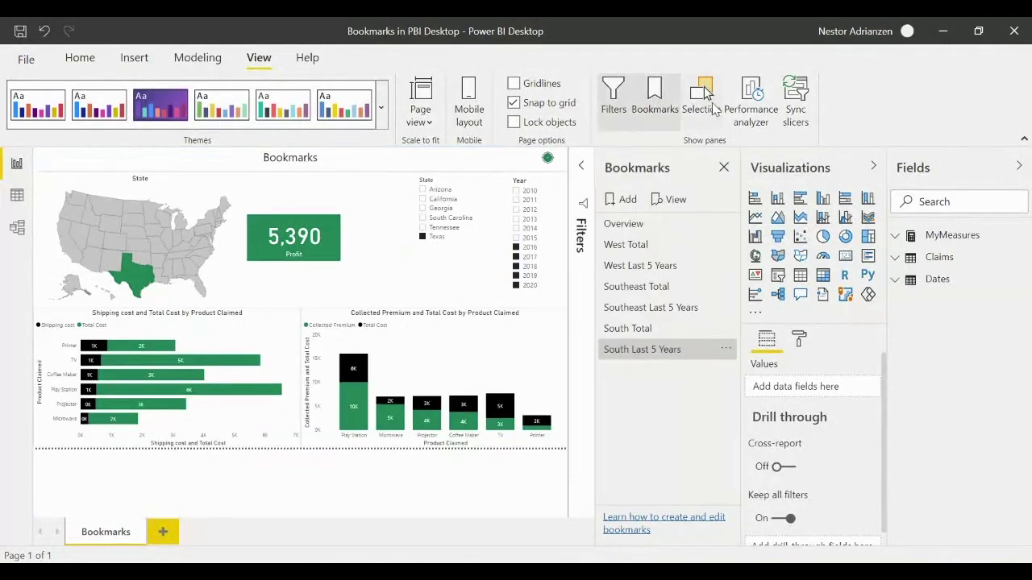
click(701, 103)
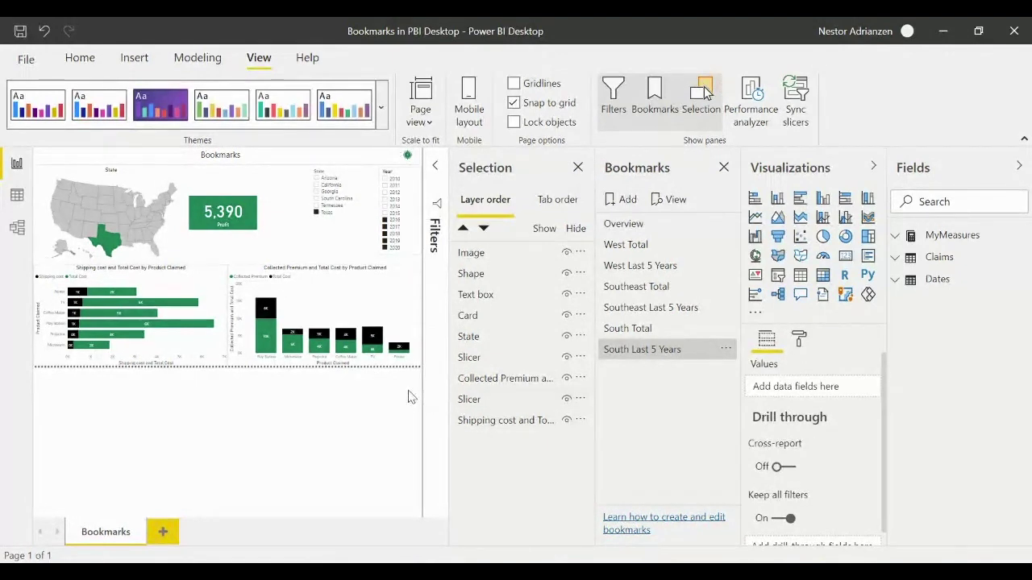
Hide the Year slicer, clear the Texas filter, and save this view as bookmark 'Hide Year'.
click(567, 400)
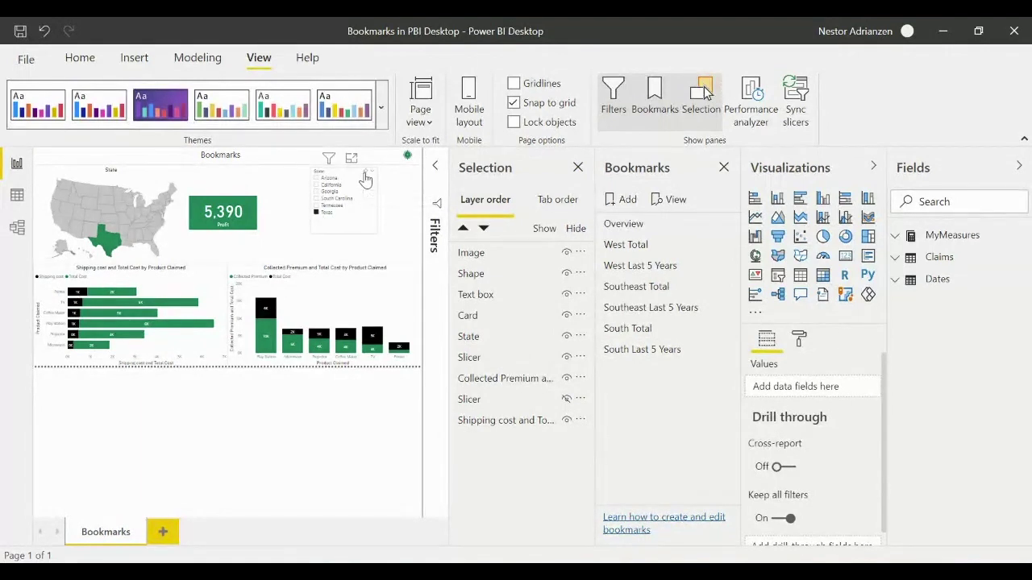
click(365, 178)
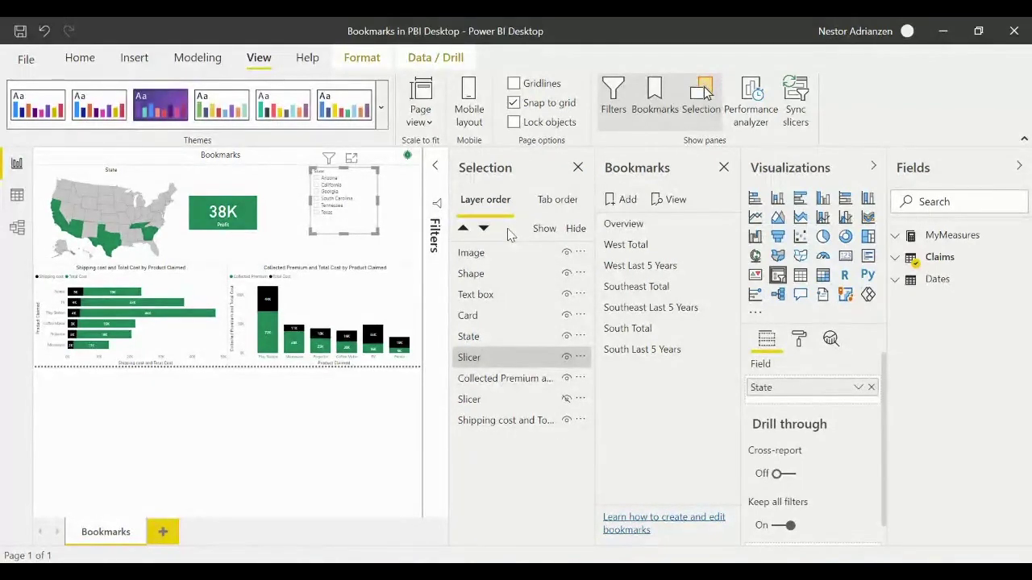
click(628, 202)
double_click(648, 370)
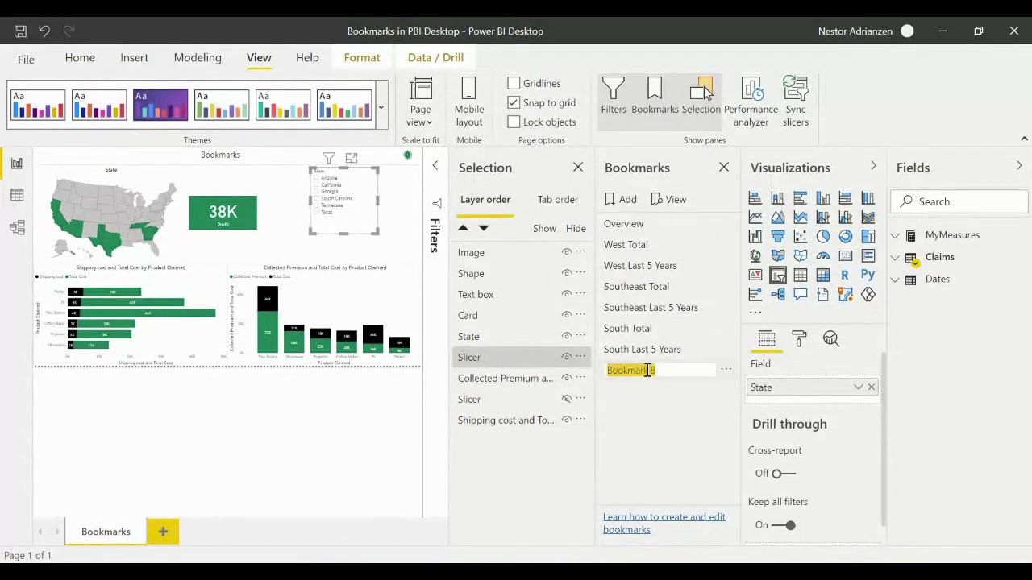
text(Hide)
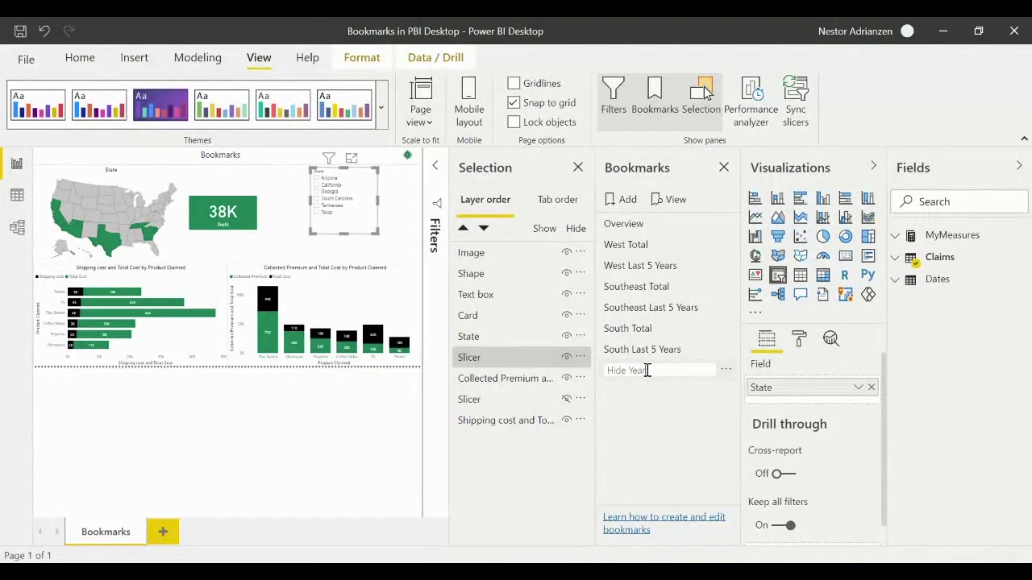
text( Yea)
key(BackSpace)
key(BackSpace)
key(BackSpace)
key(BackSpace)
key(BackSpace)
key(BackSpace)
key(BackSpace)
key(BackSpace)
click(657, 418)
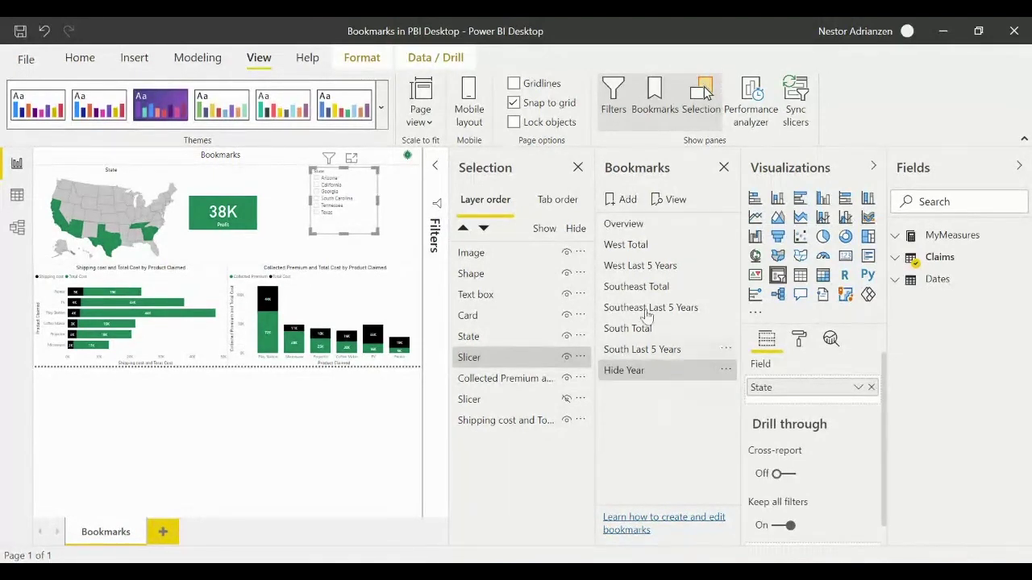
click(724, 169)
Apply the Overview bookmark to restore the Year slicer and 118K Profit, then select the column chart.
click(724, 168)
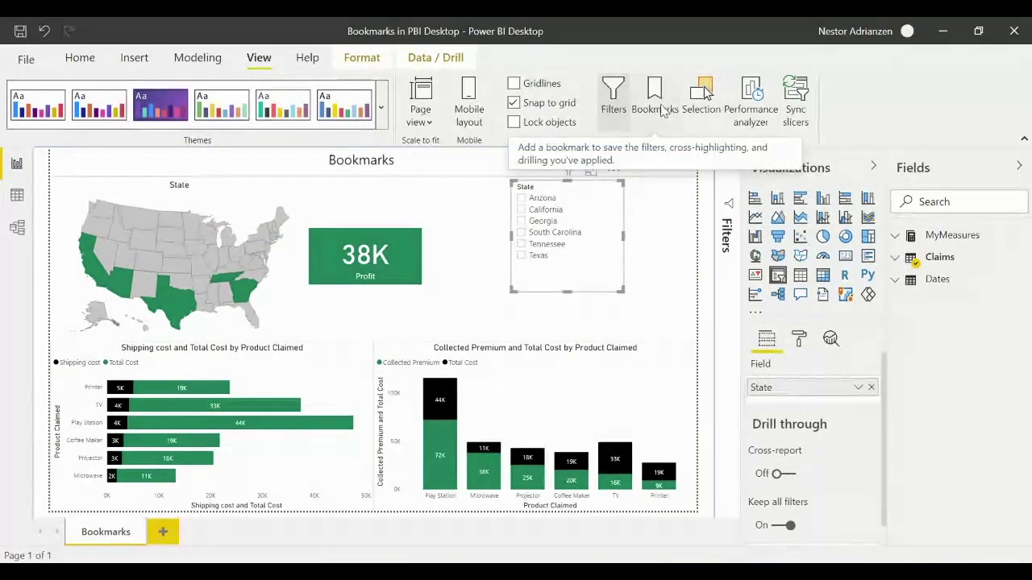
click(653, 103)
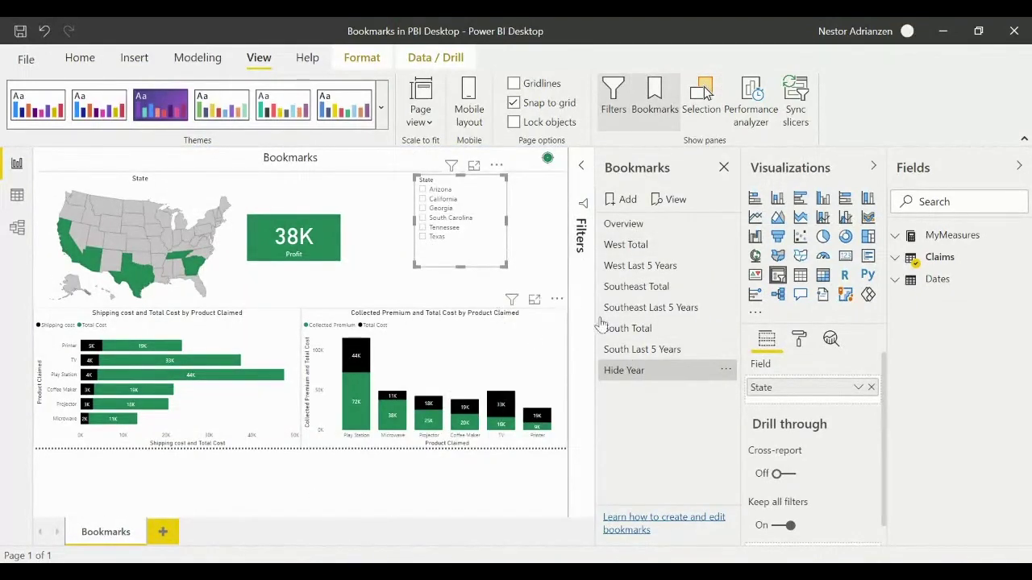
click(633, 225)
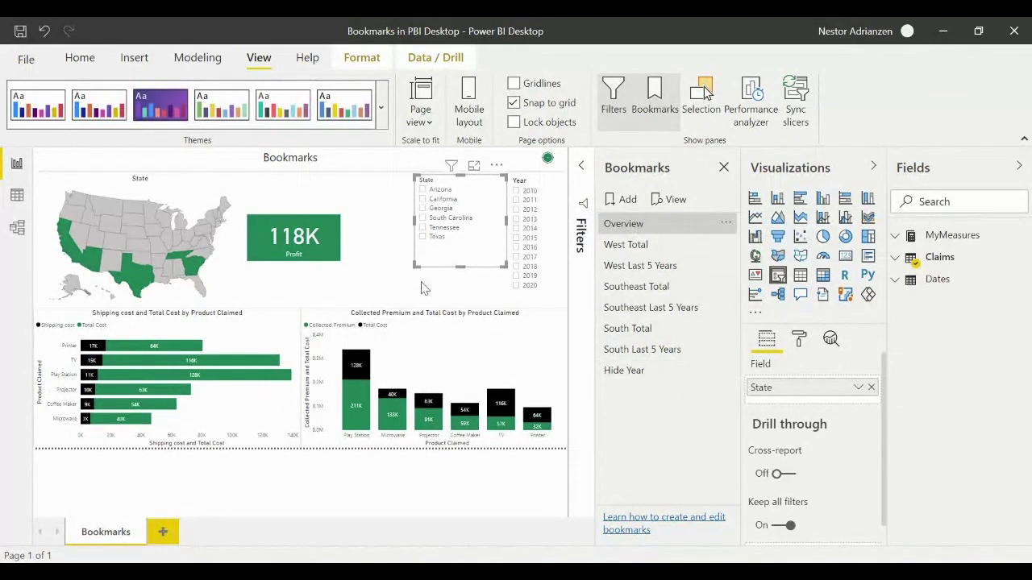
click(444, 296)
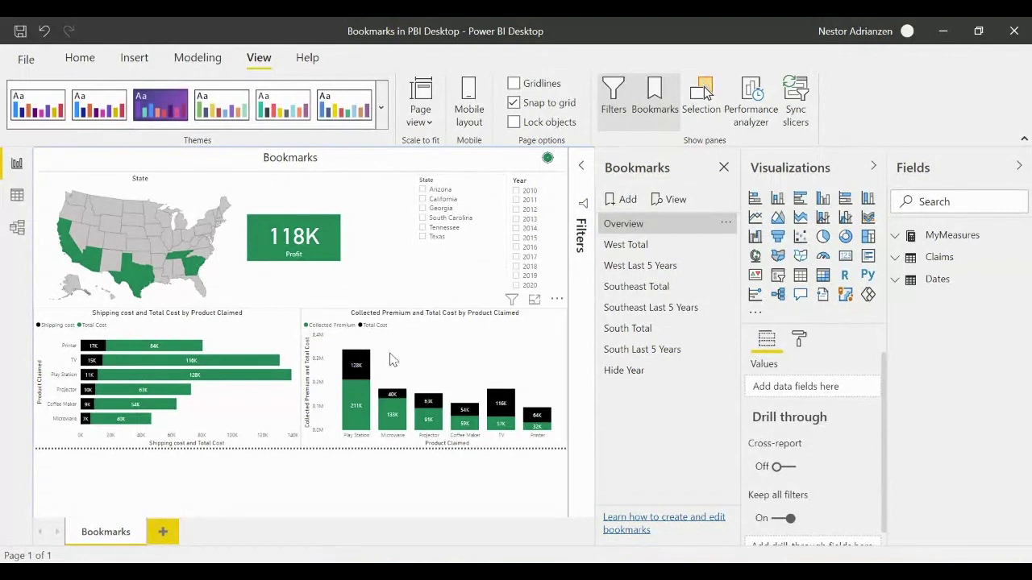
click(516, 328)
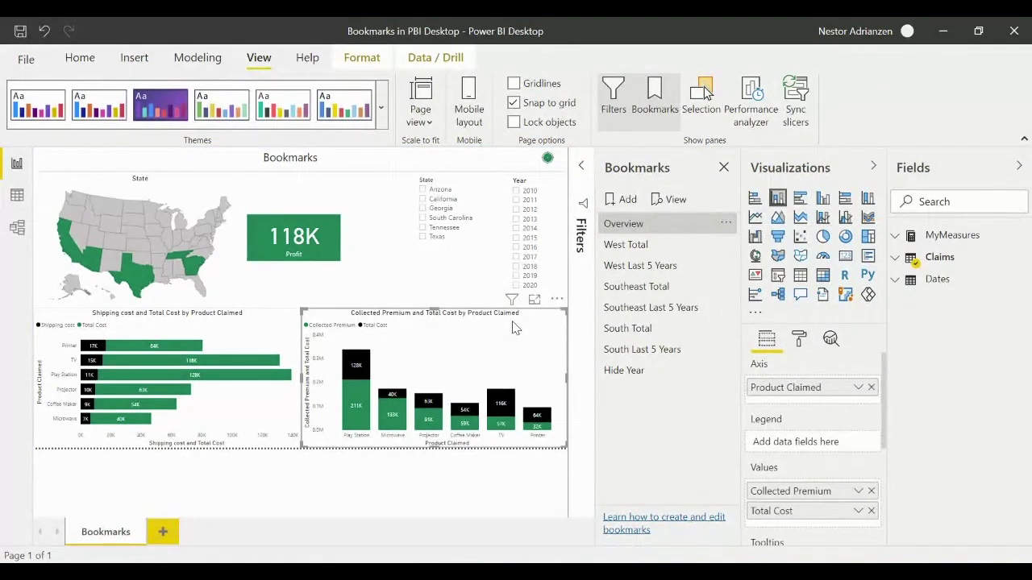
Spotlight the Collected Premium and Total Cost chart and save it as bookmark 'Spotlight'.
click(558, 301)
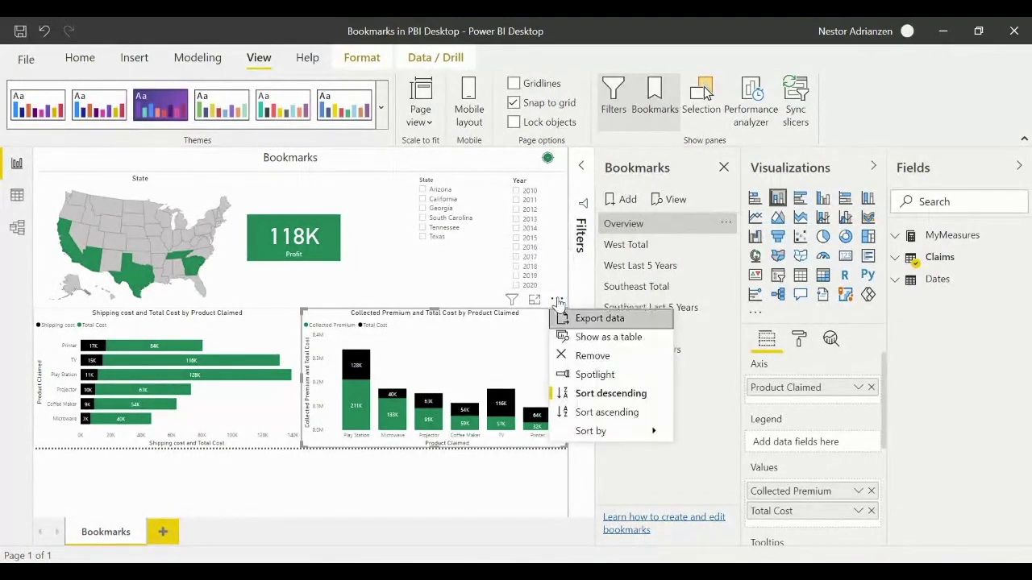
click(594, 375)
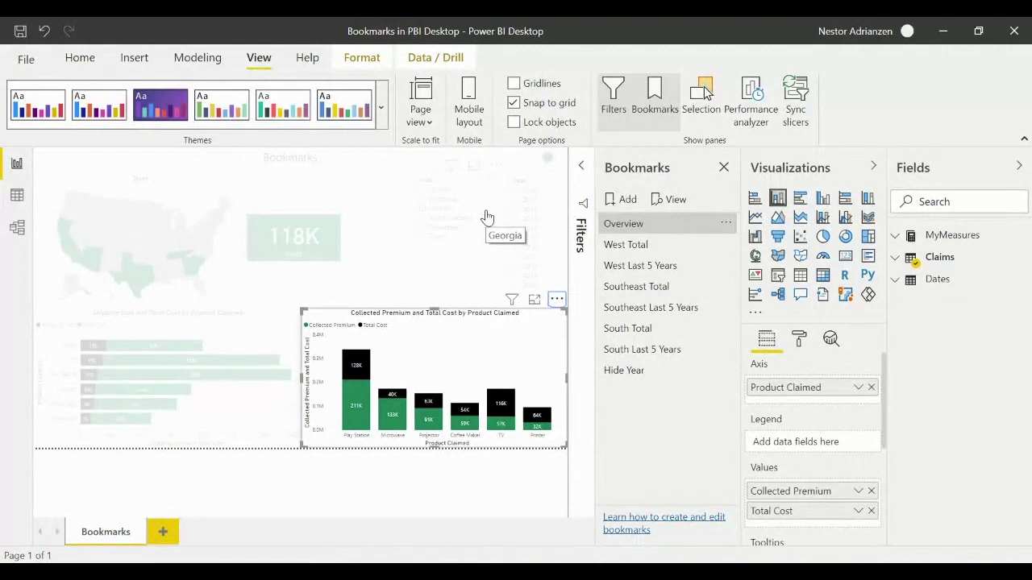
click(627, 200)
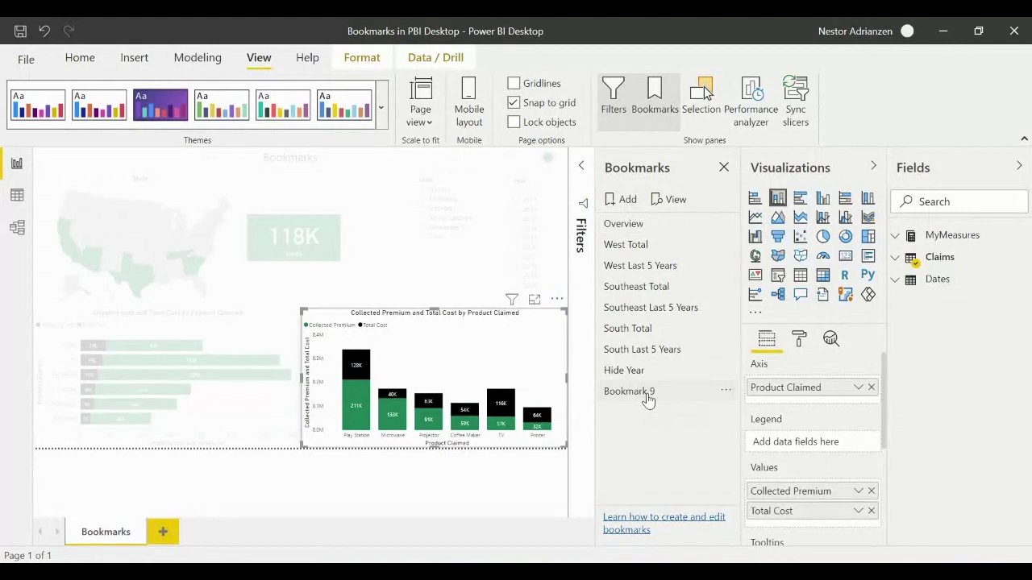
double_click(645, 393)
text(S)
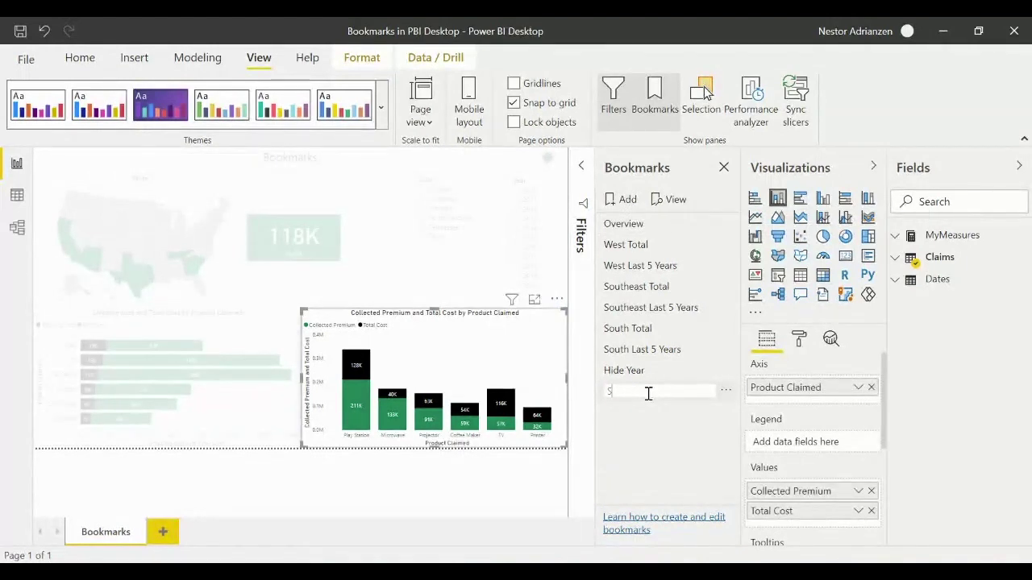
text(potlight)
key(Return)
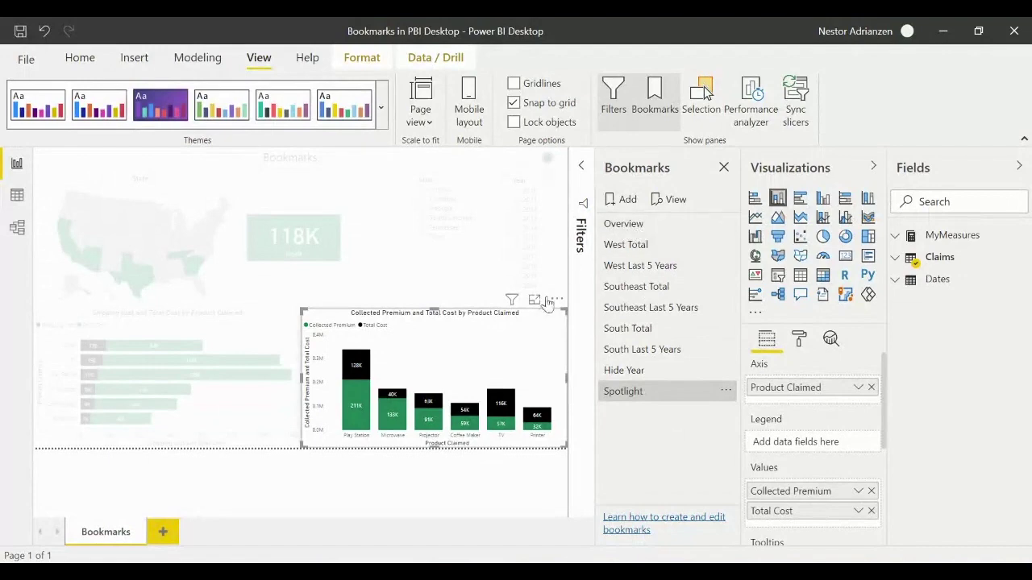
Compare the Overview and Spotlight bookmarks, ending back on Overview.
click(633, 232)
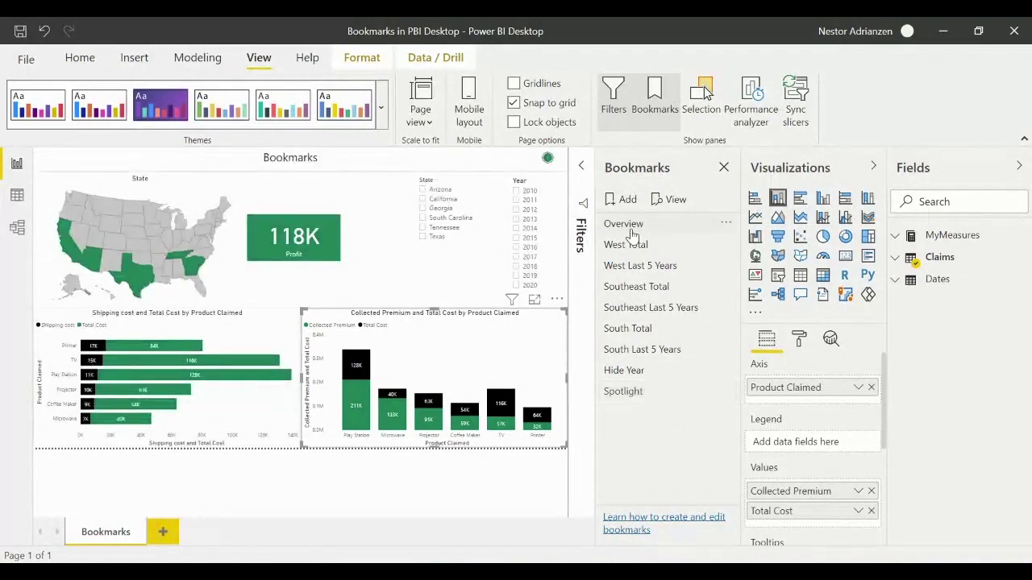
click(657, 398)
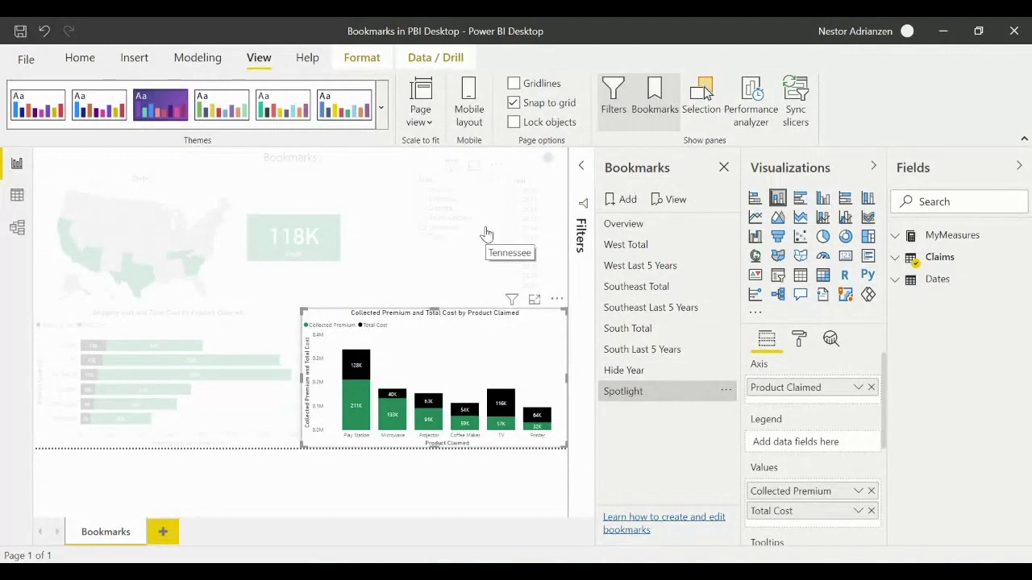
click(642, 230)
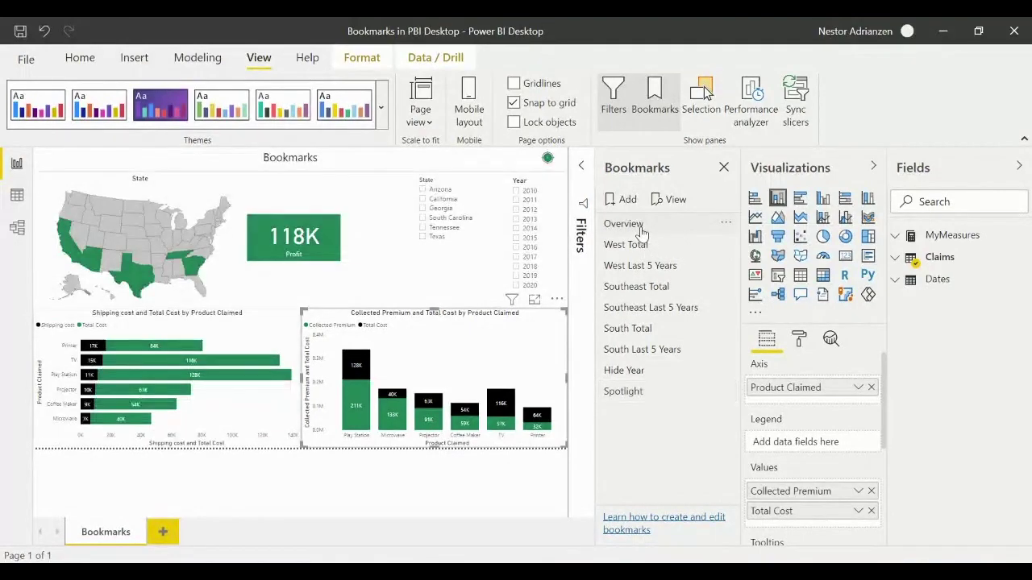
Deselect the column chart and select the green circle logo image.
click(435, 292)
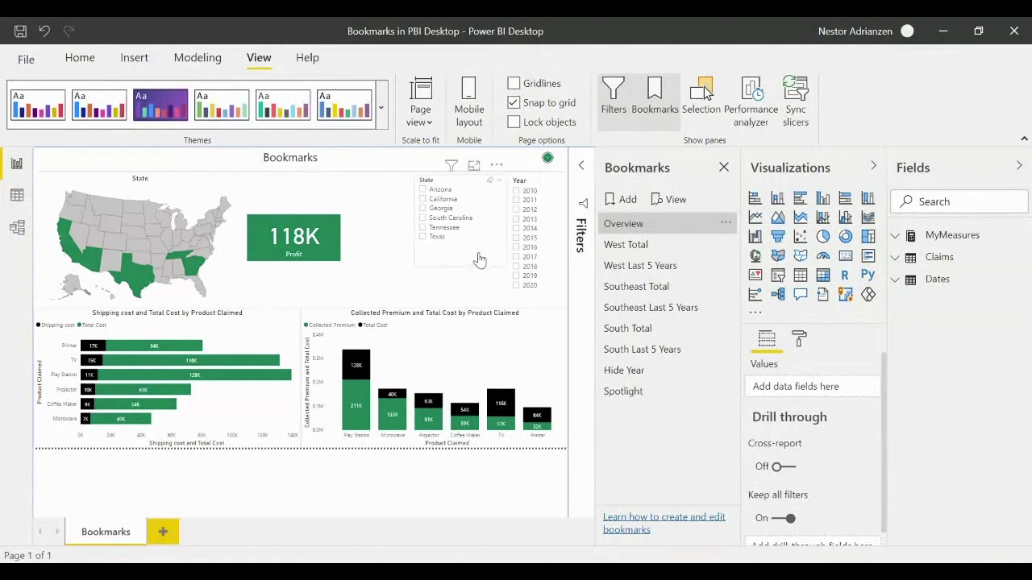
click(548, 161)
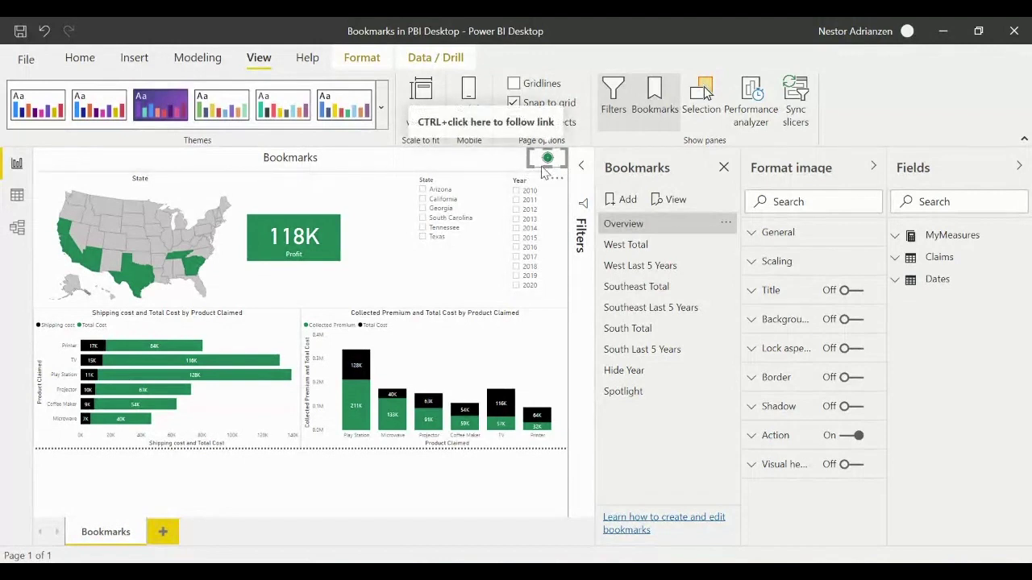
Give the green circle logo a Bookmark action that targets the Overview bookmark.
click(753, 437)
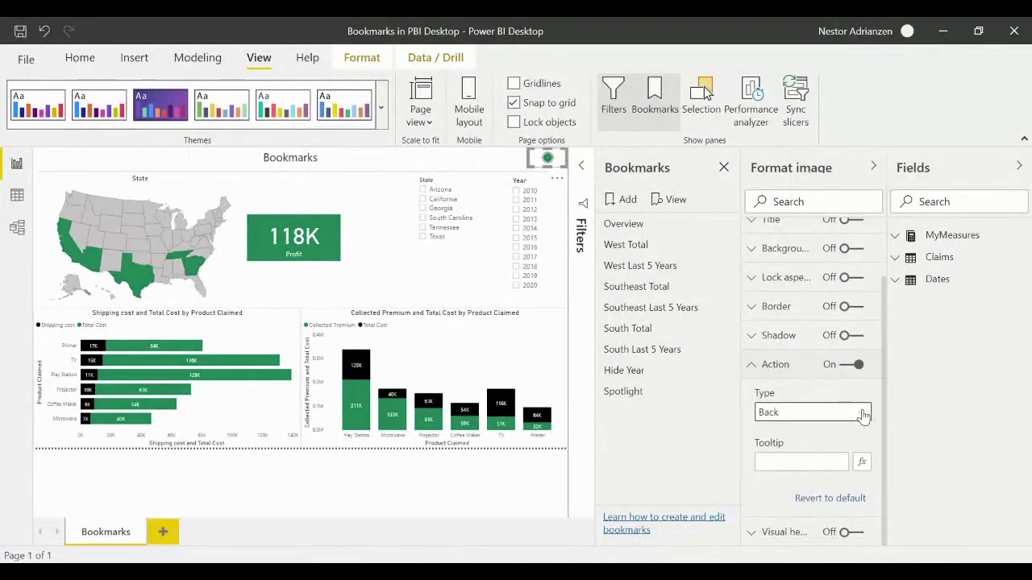
click(859, 413)
click(827, 450)
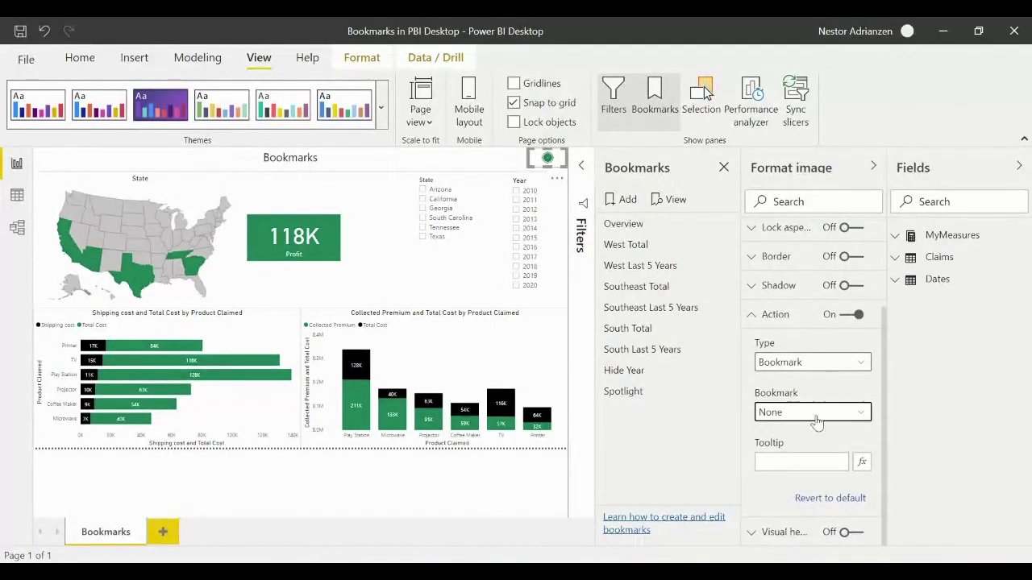
click(862, 415)
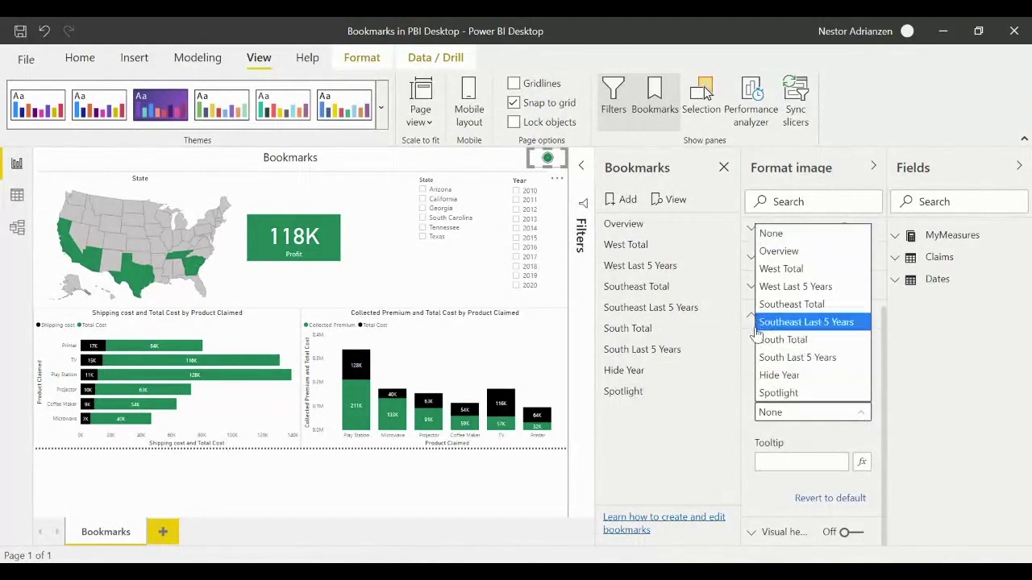
click(773, 254)
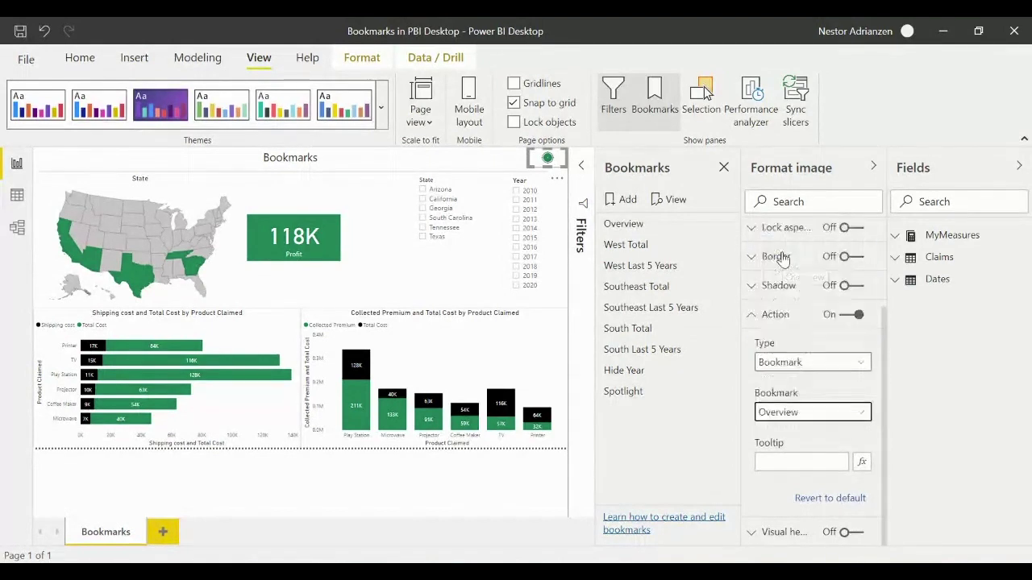
click(772, 310)
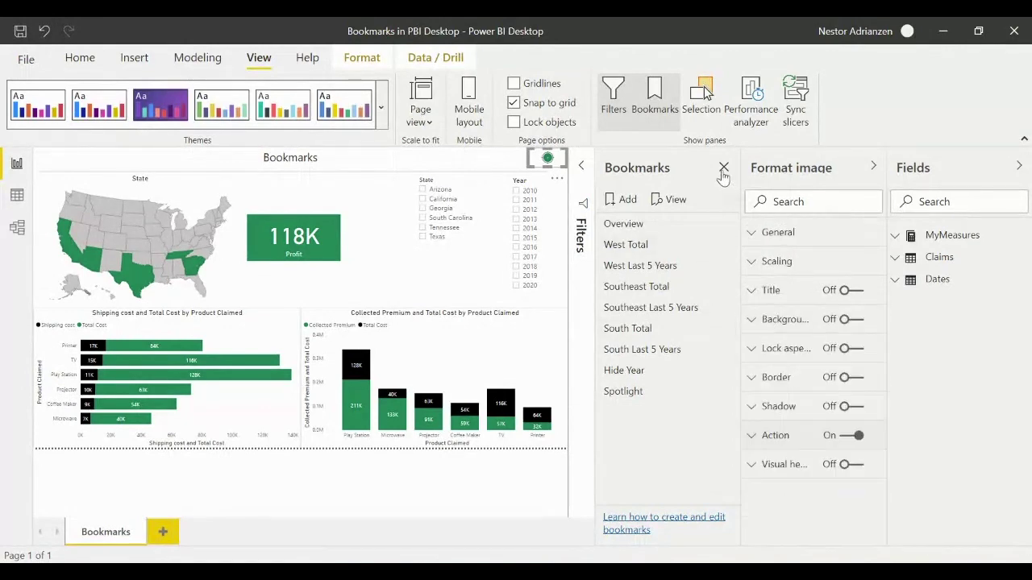
click(463, 284)
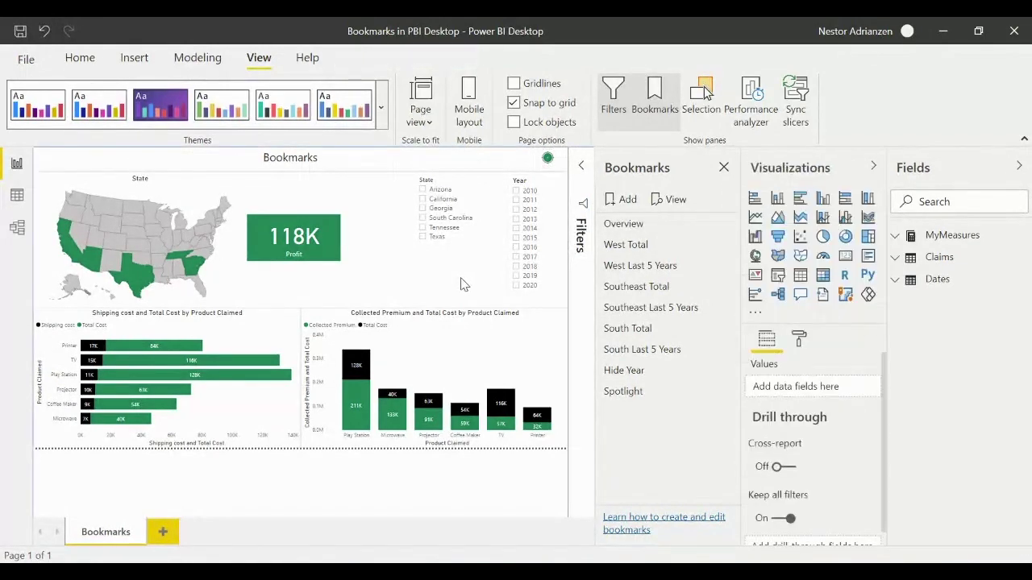
Verify the logo returns from Spotlight to Overview, then apply West Total (Arizona and California, 39K Profit).
click(477, 286)
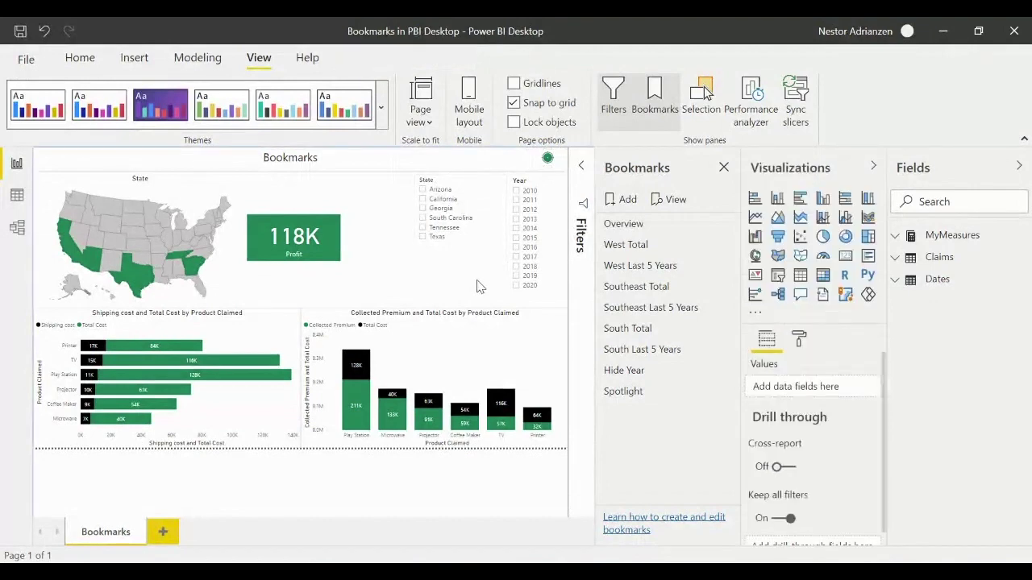
ctrl+click(547, 168)
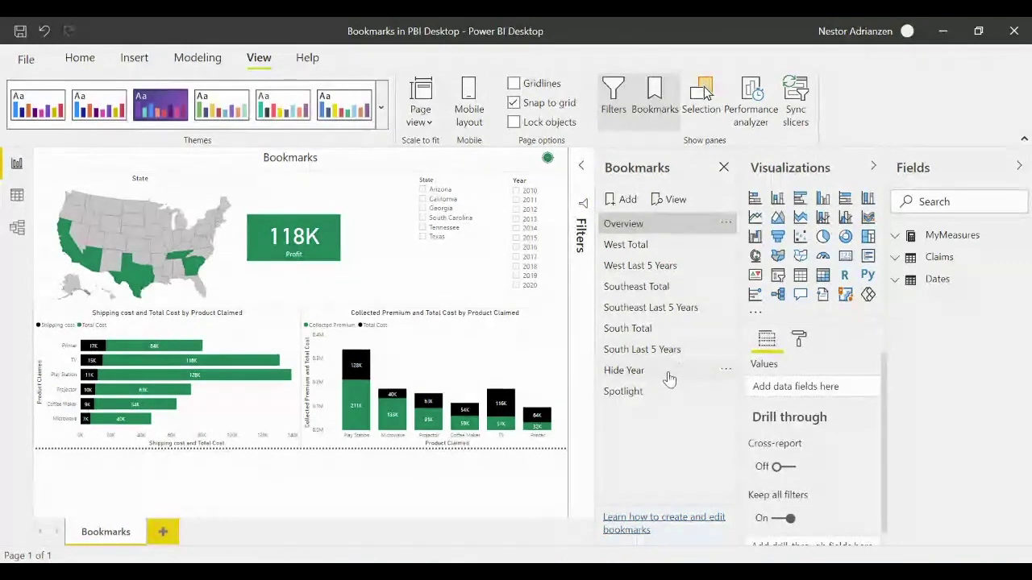
click(633, 391)
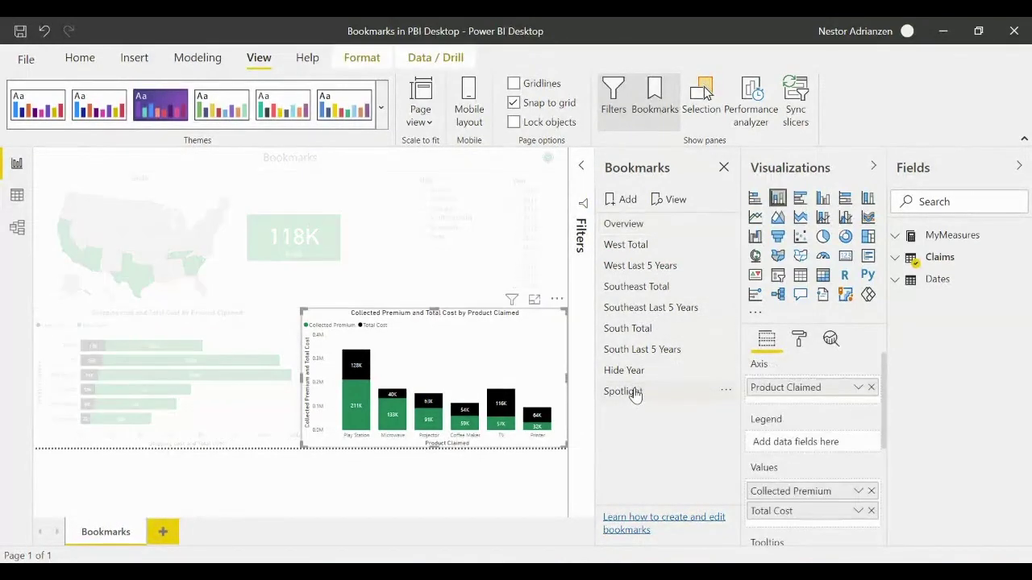
ctrl+click(548, 164)
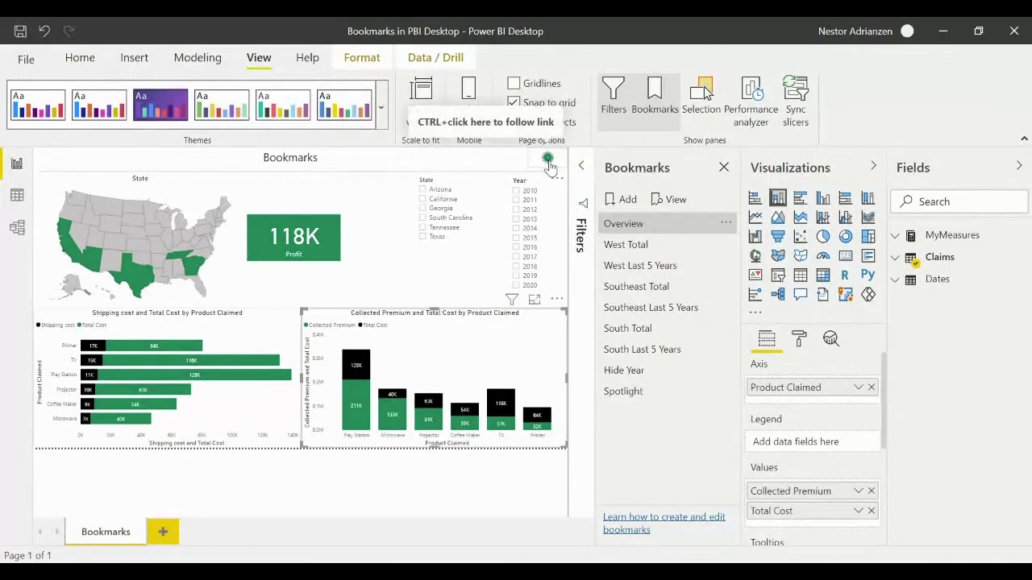
click(477, 279)
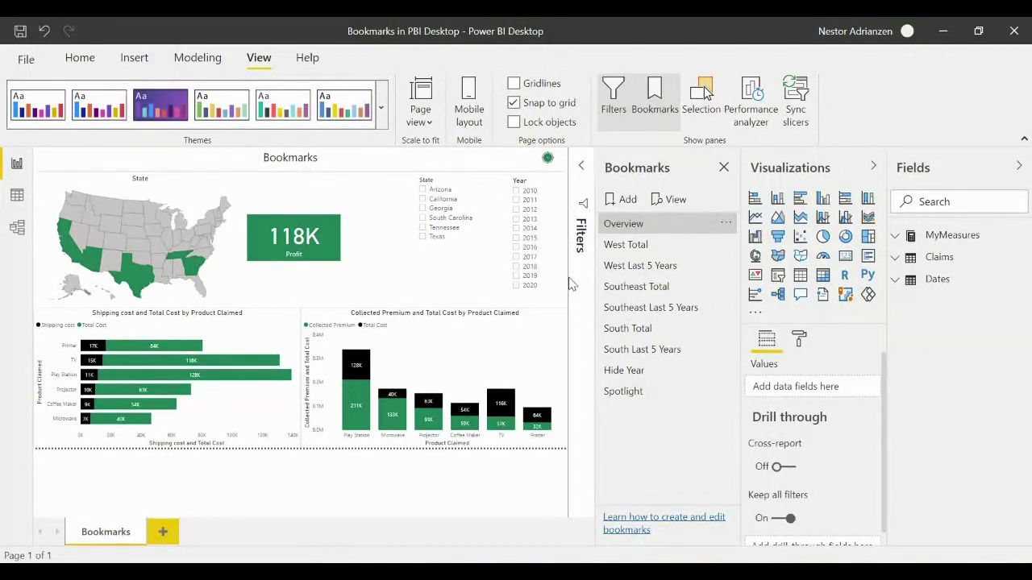
key(Down)
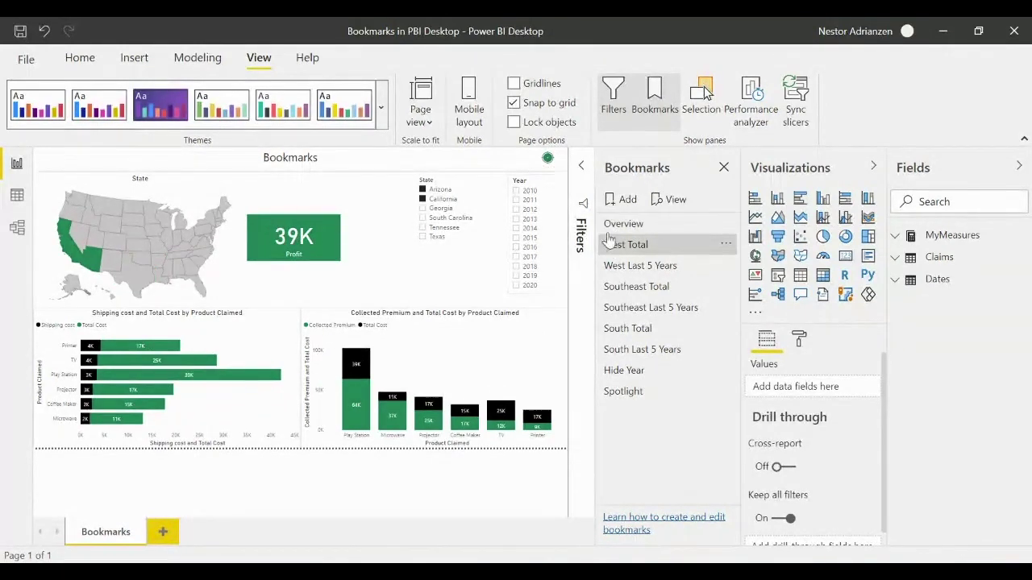
Group the West Total, Southeast Total and South Total bookmarks together.
click(635, 288)
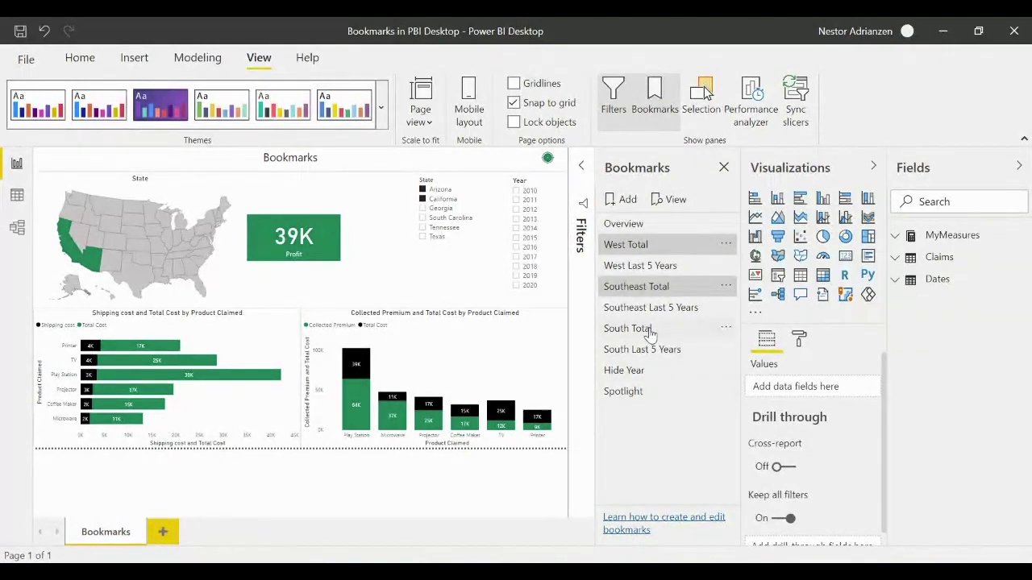
ctrl+click(651, 333)
ctrl+click(711, 329)
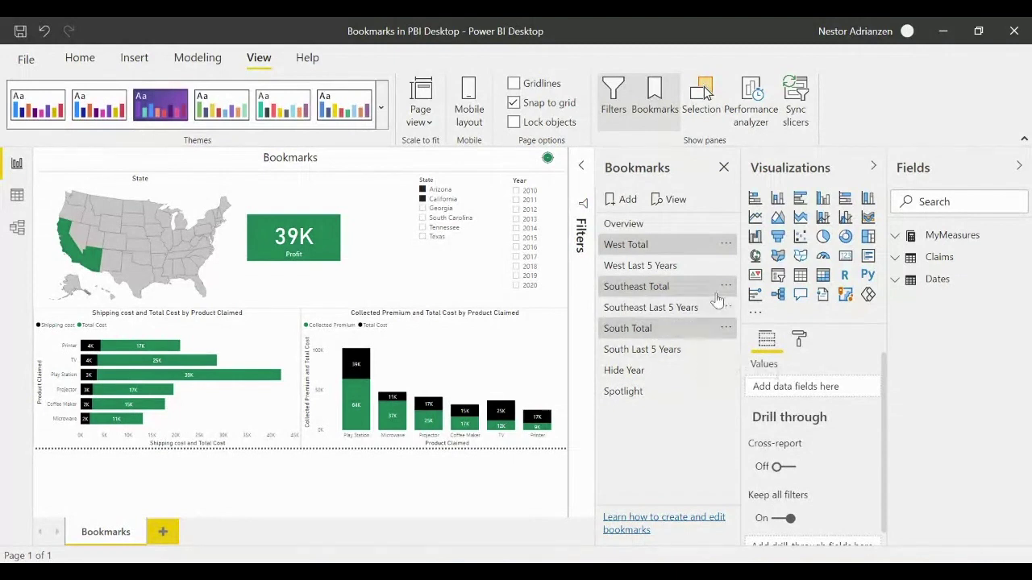
ctrl+click(714, 328)
ctrl+click(715, 246)
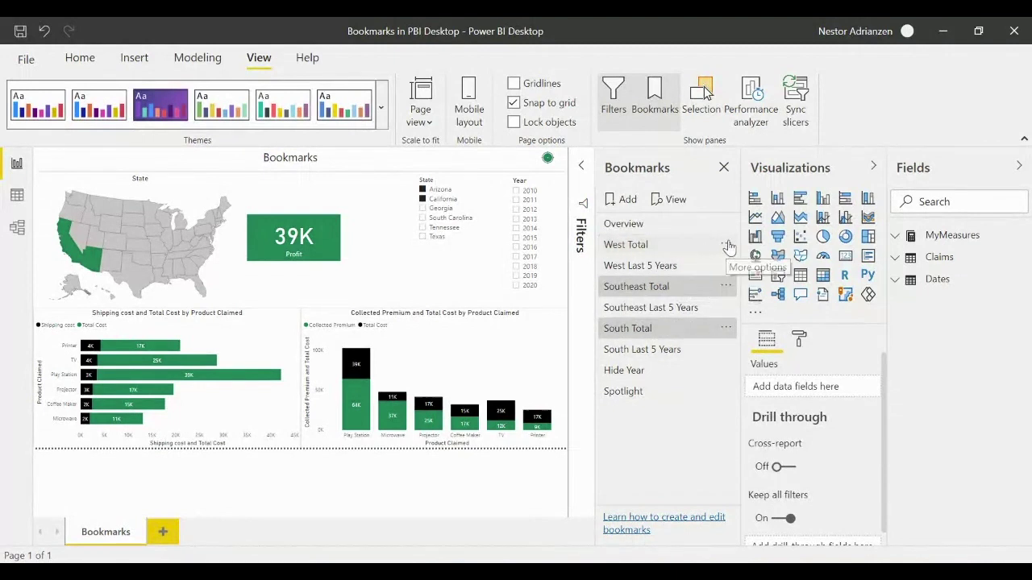
click(727, 245)
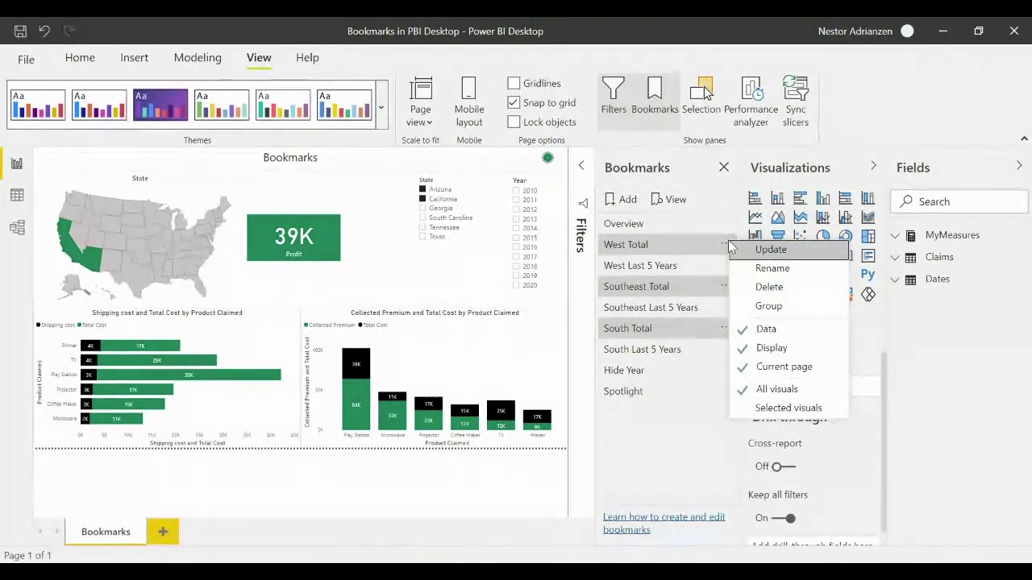
click(770, 306)
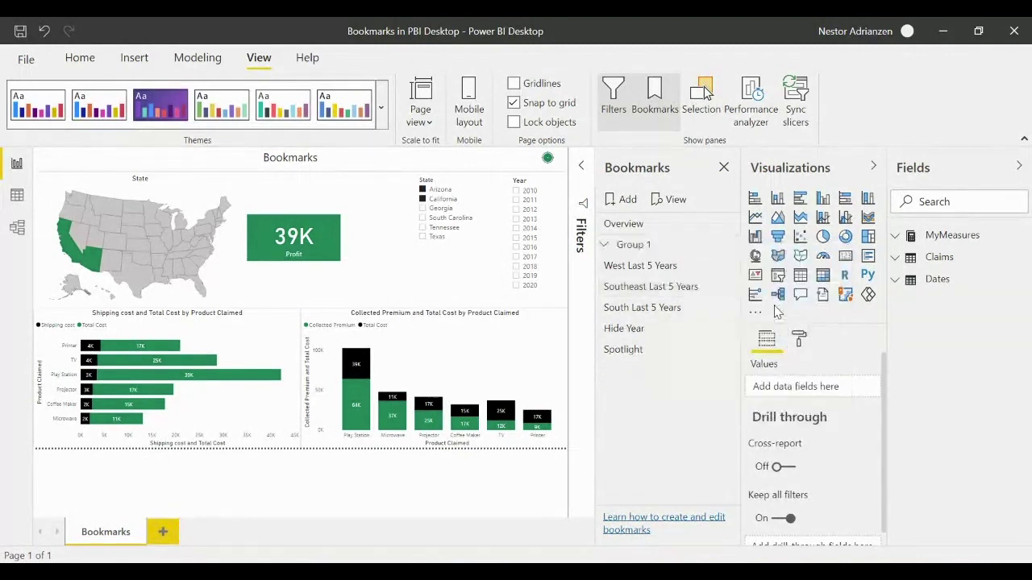
Rename the new group to 'Total Profit by Region' and expand it.
double_click(644, 245)
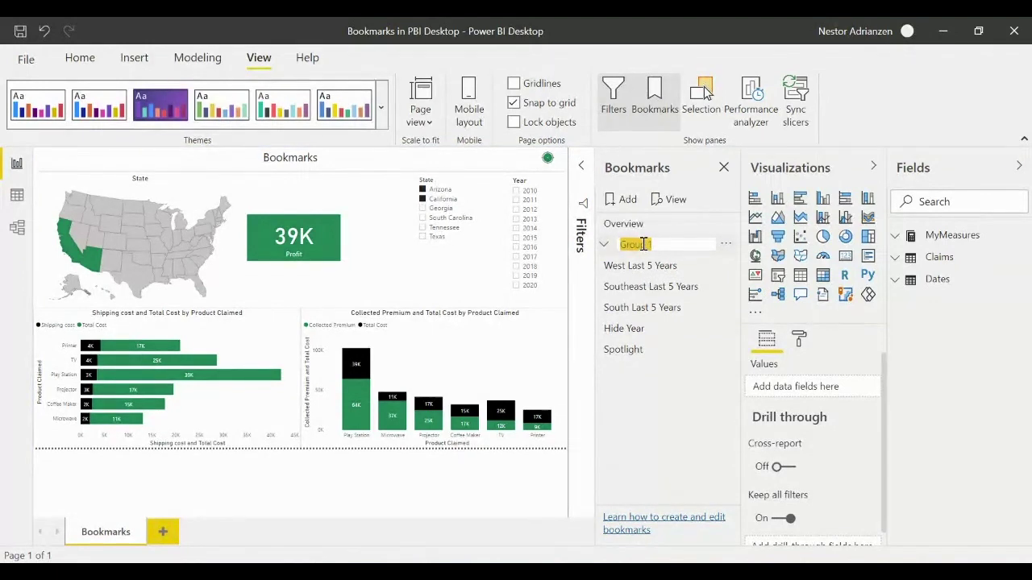
text(Total Profit by Region)
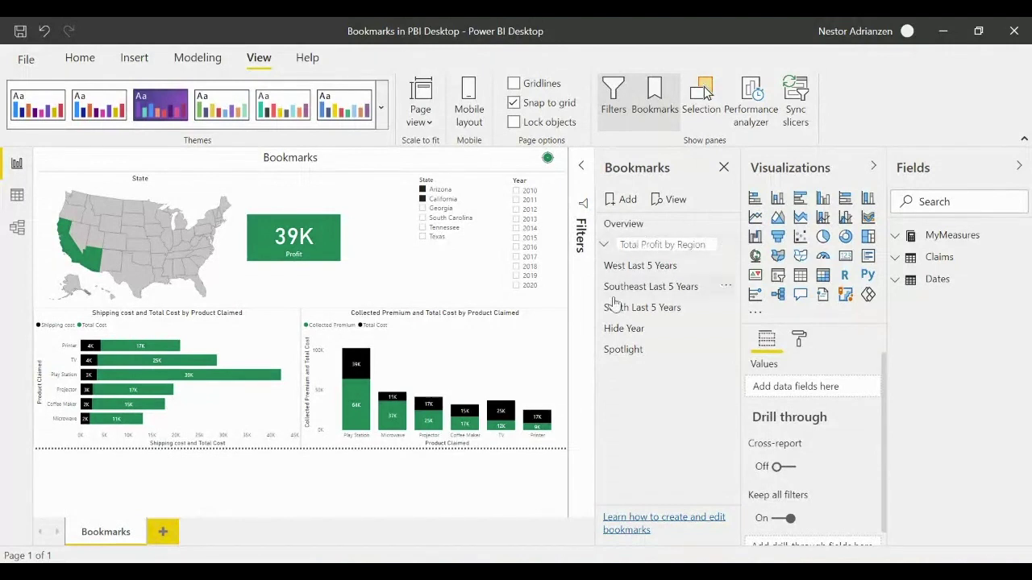
key(Return)
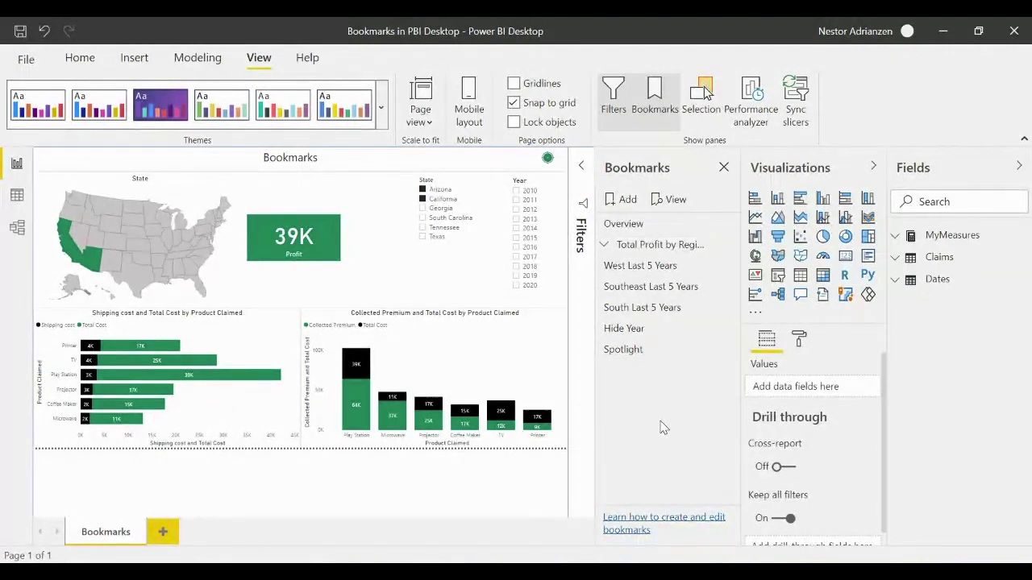
click(604, 245)
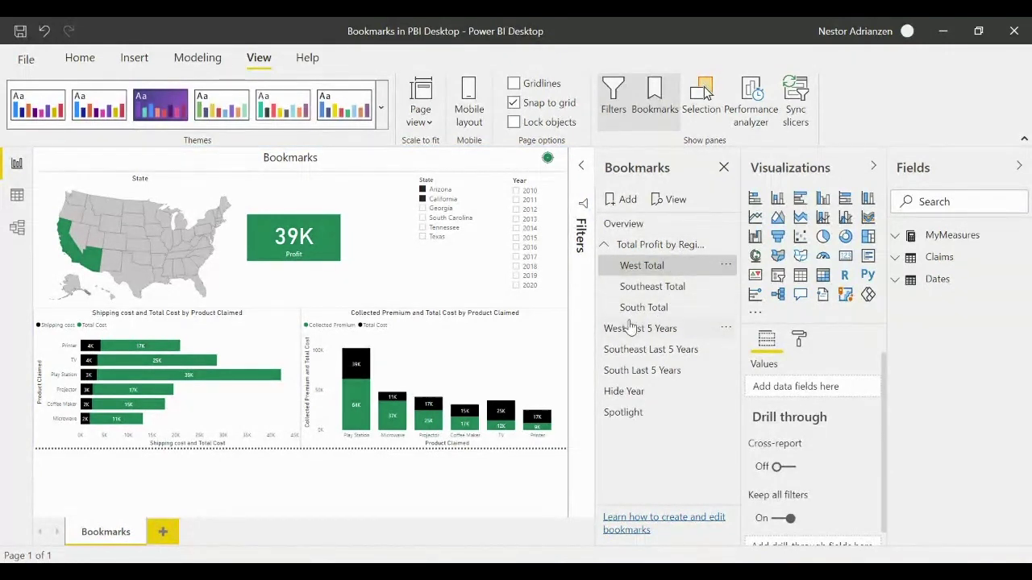
Test West Total and Southeast Total, then start the group slideshow on West Total (39K Profit).
click(656, 268)
click(634, 265)
click(656, 289)
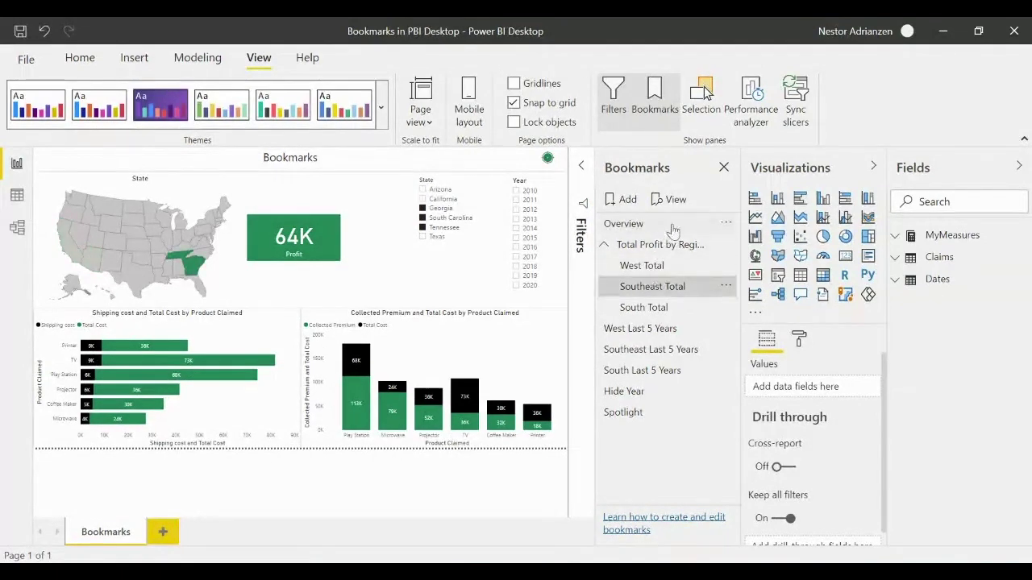
click(676, 200)
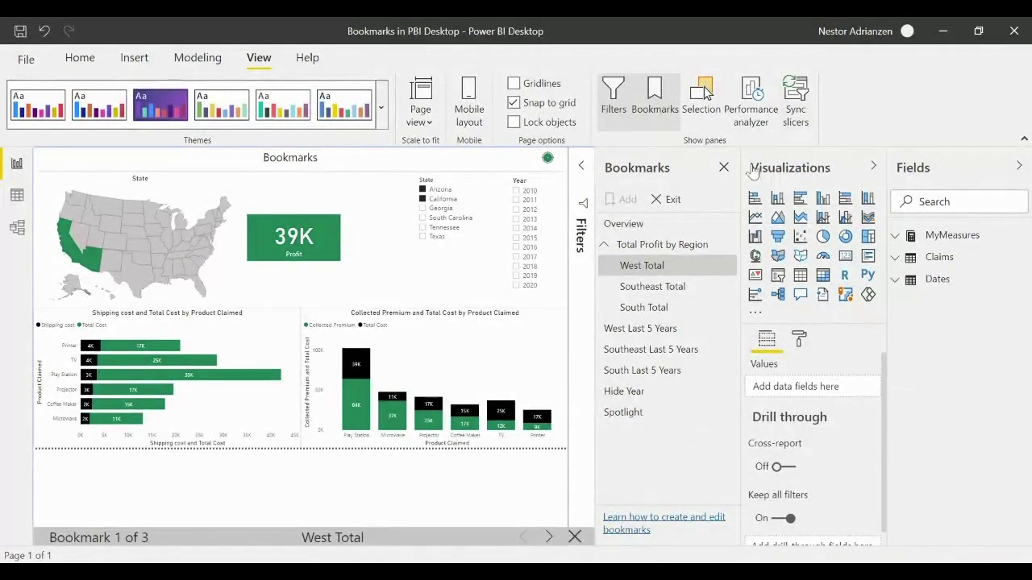
Step through Southeast Total and South Total in the slideshow, then exit the presentation.
click(724, 168)
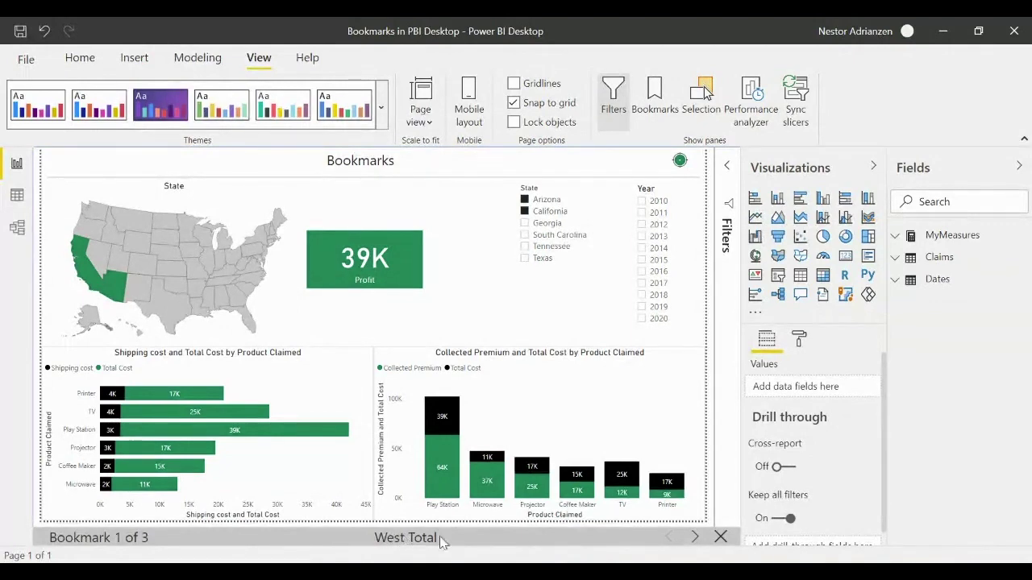
click(694, 537)
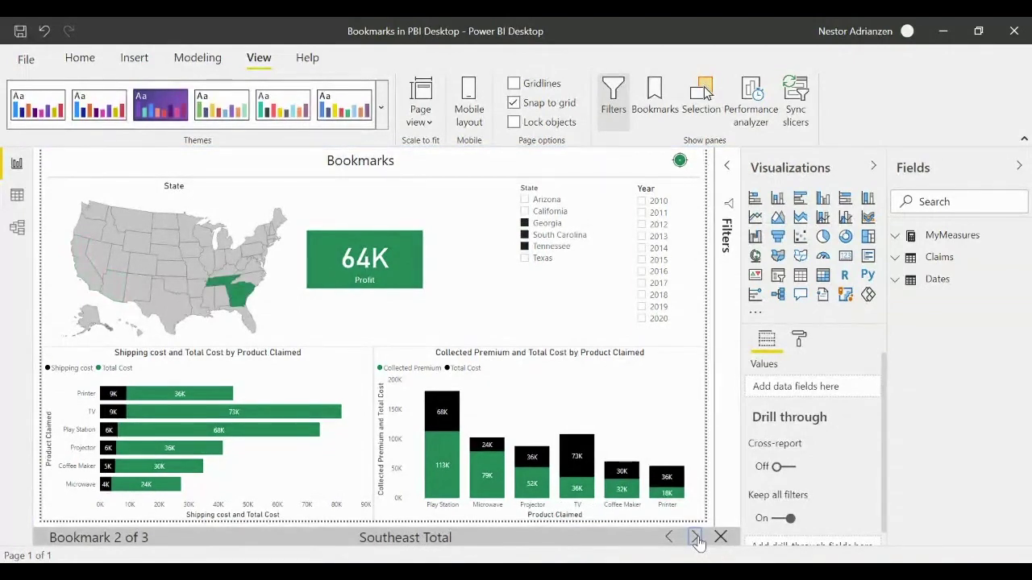
click(696, 537)
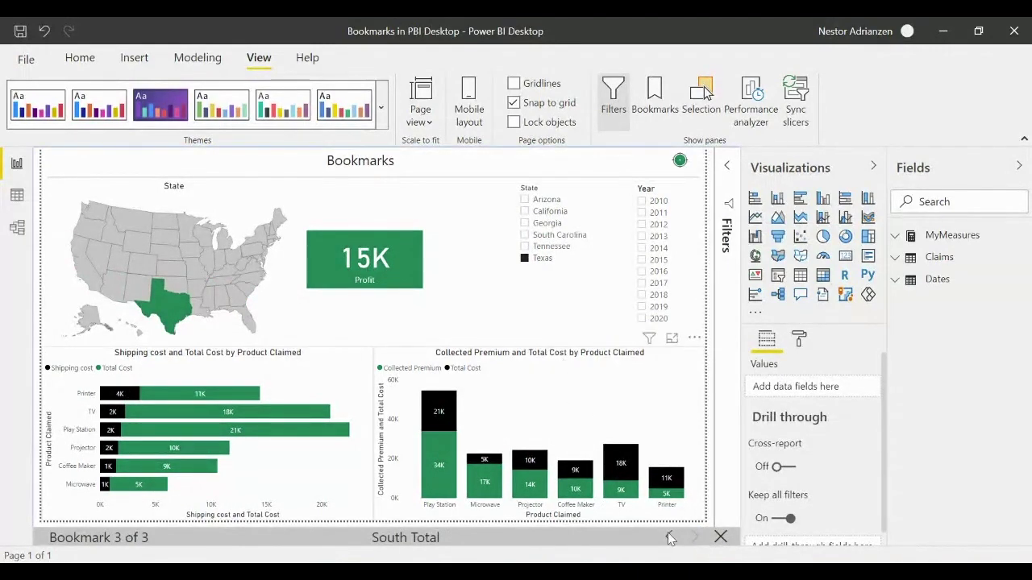
click(721, 537)
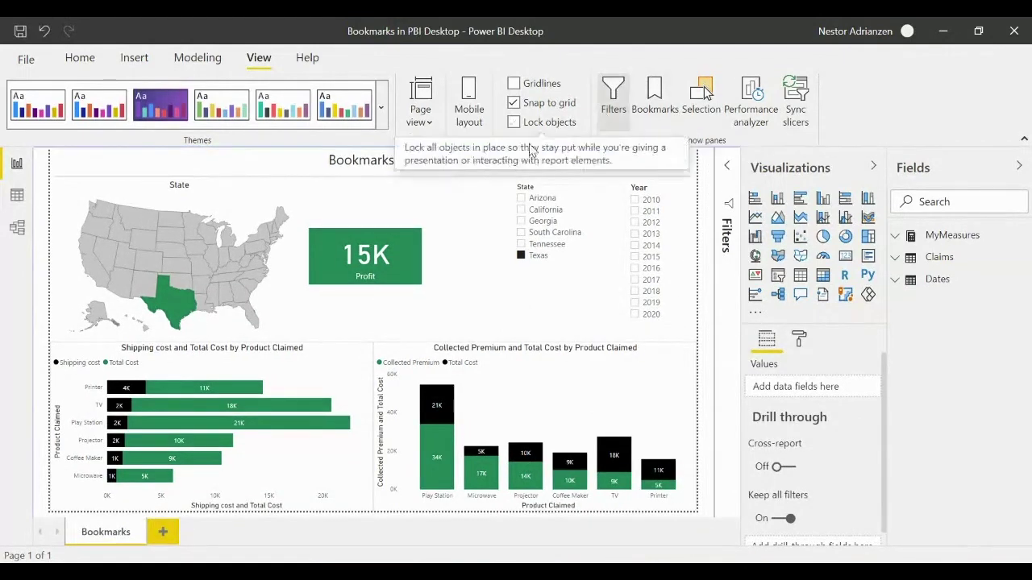
Apply the Overview bookmark to restore the full report at 118K Profit, then hide the Bookmarks pane.
click(655, 101)
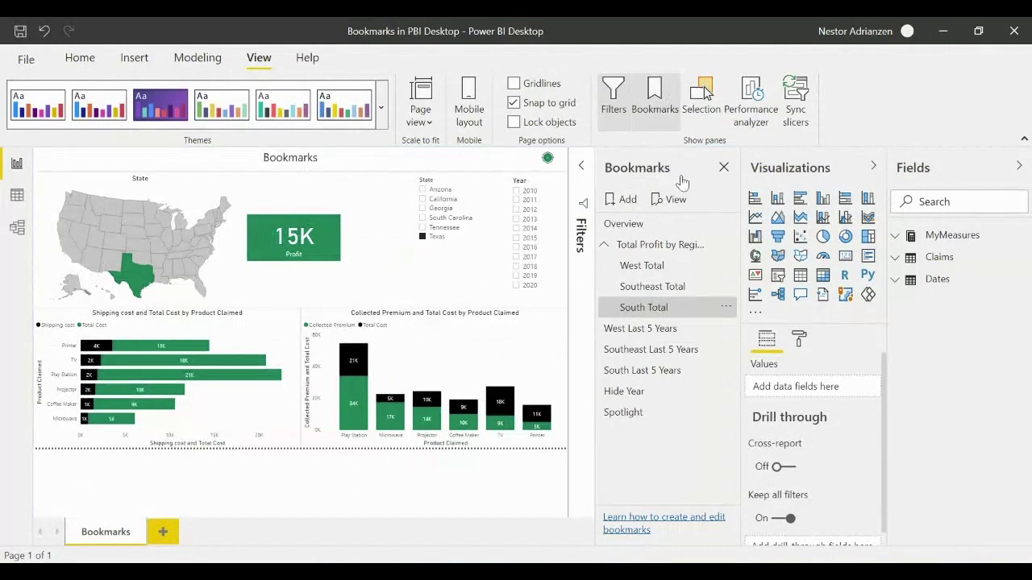
click(655, 226)
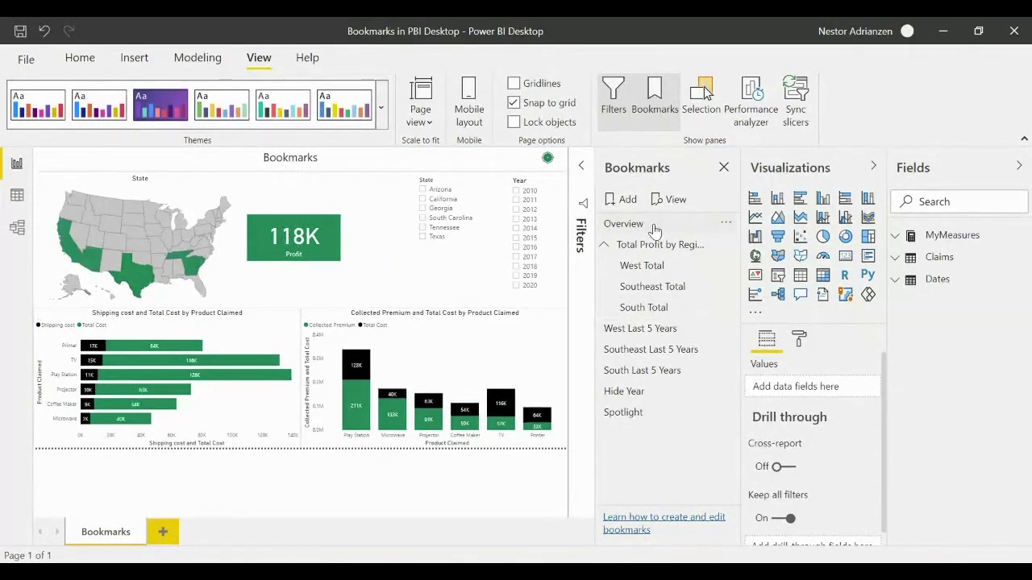
click(723, 167)
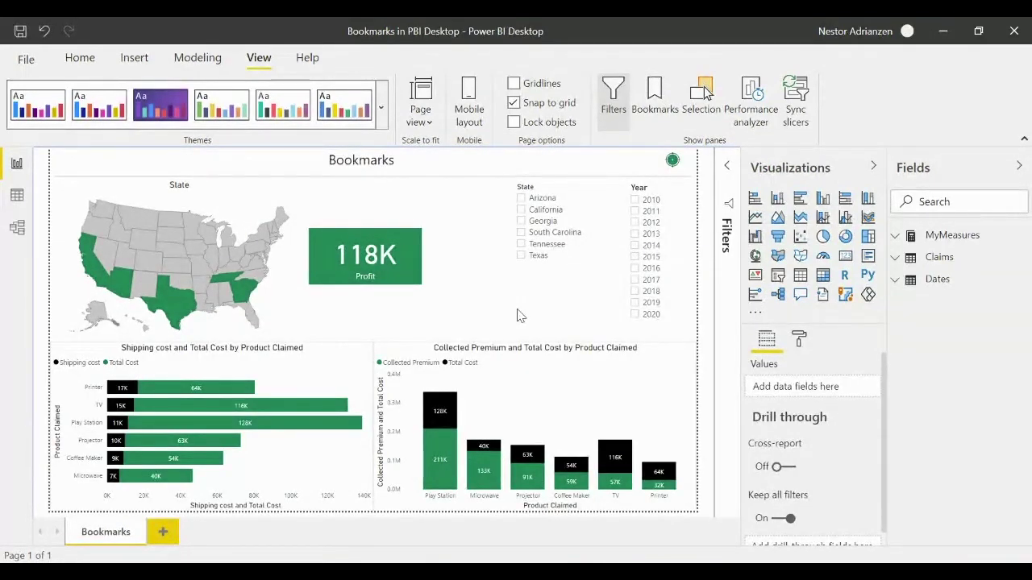